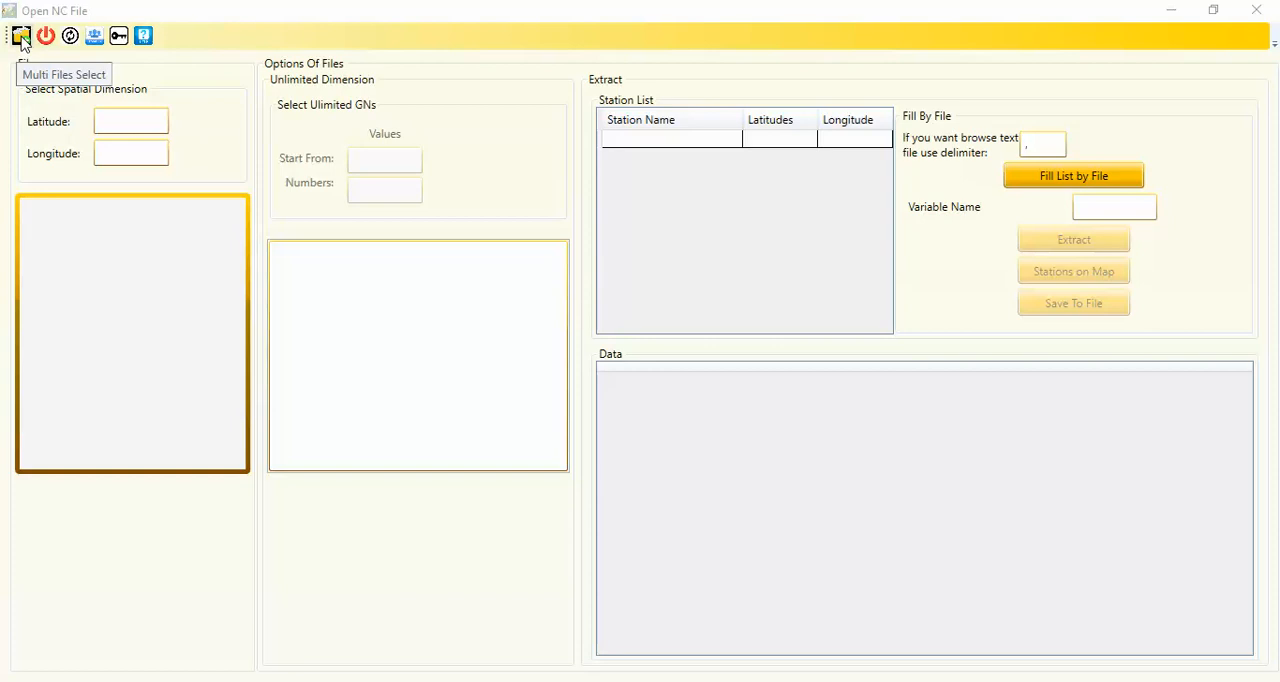
# Start selecting multiple NetCDF files and browse to the prec--3B42RT_BC folder inside New folder on the Desktop
pyautogui.click(21, 38)
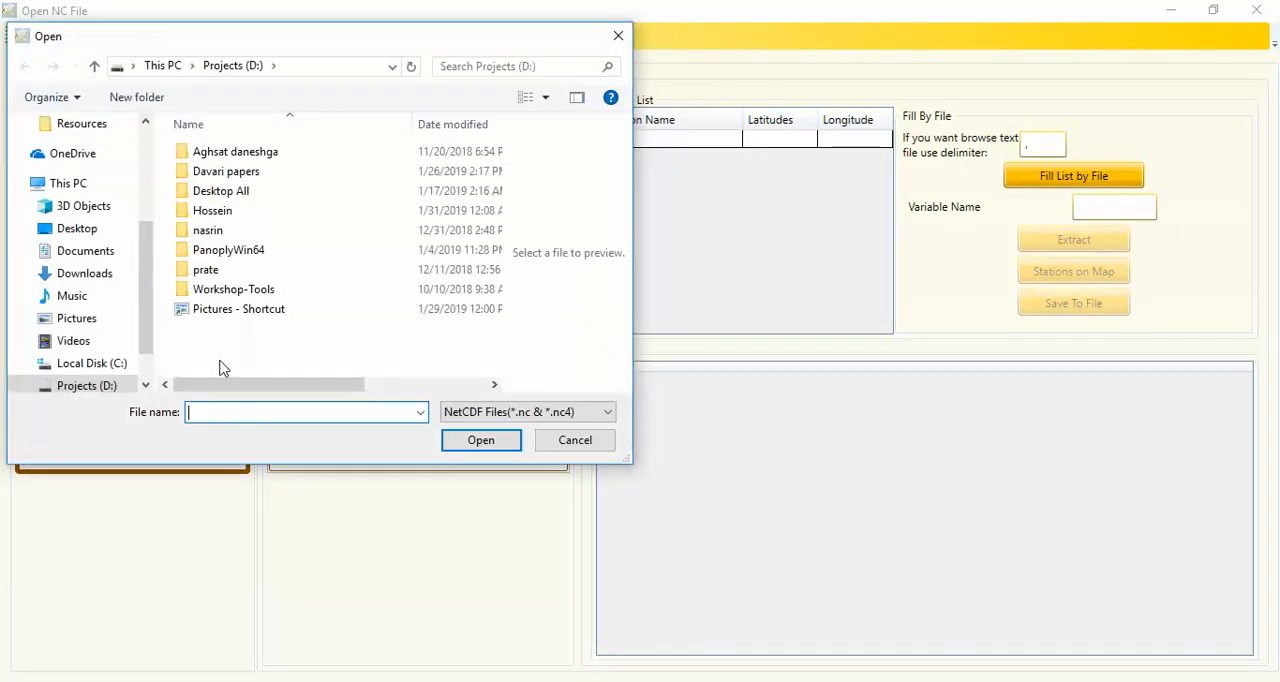
pyautogui.moveTo(251, 40); pyautogui.dragTo(644, 101)
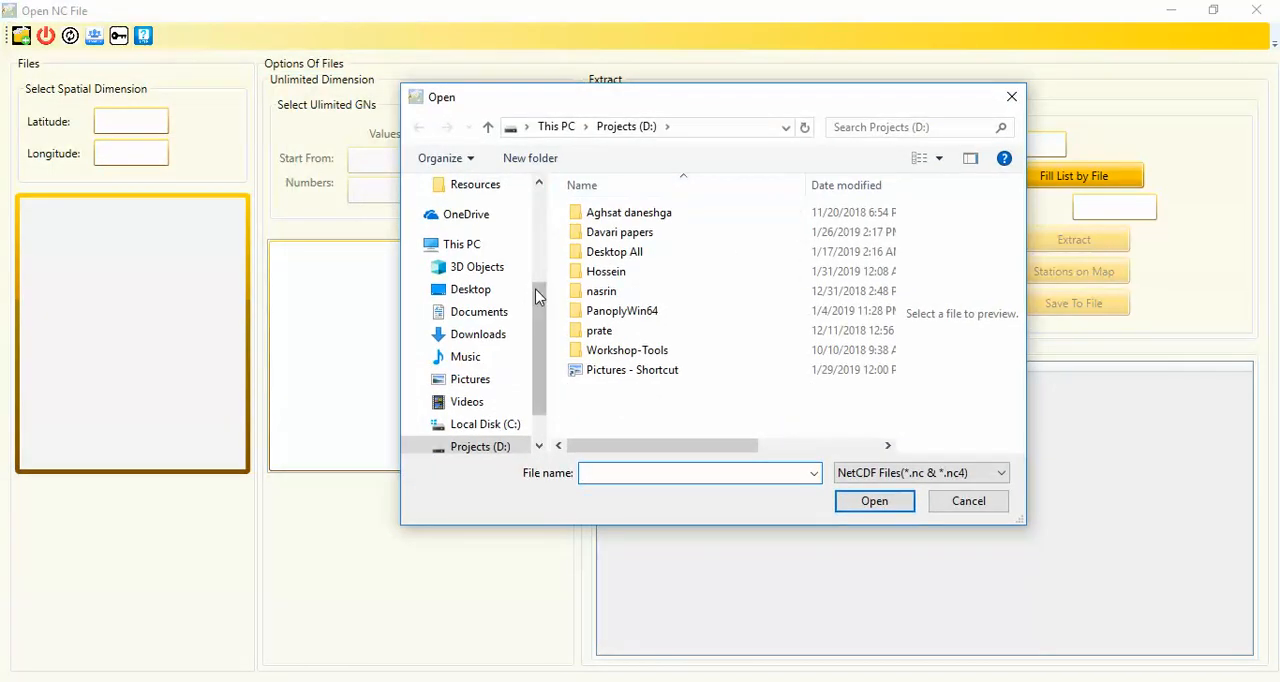
pyautogui.moveTo(540, 298); pyautogui.dragTo(546, 214)
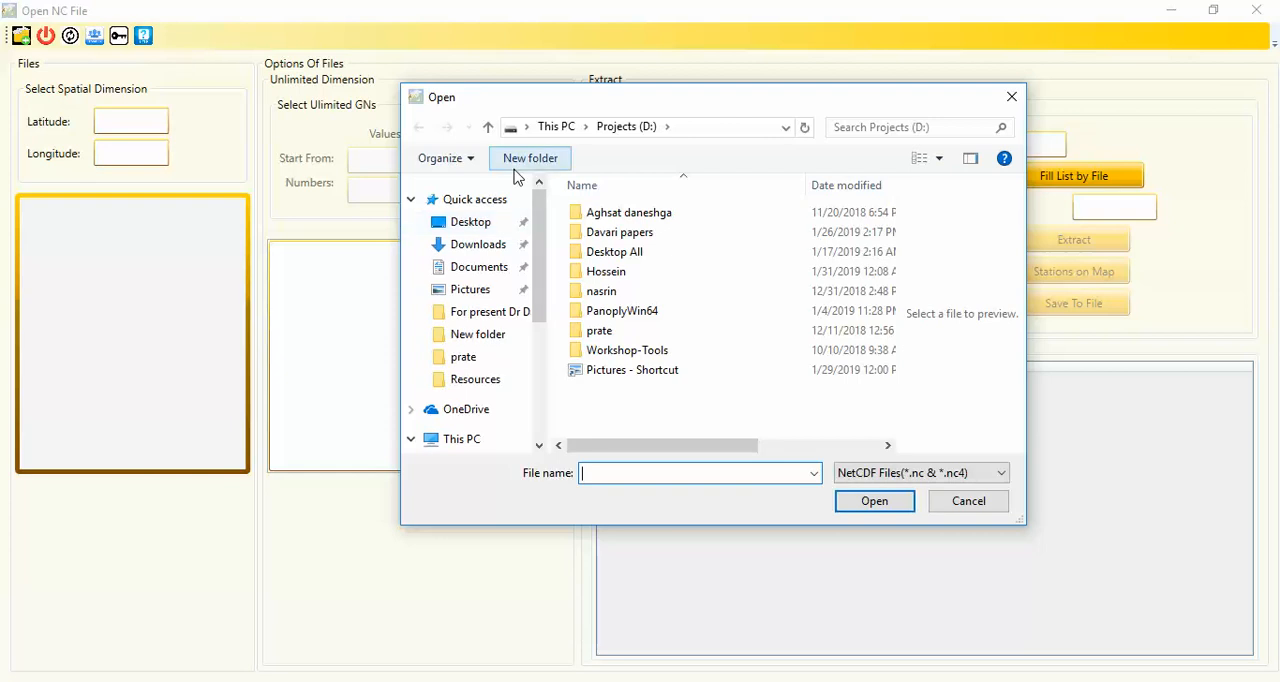
pyautogui.click(488, 222)
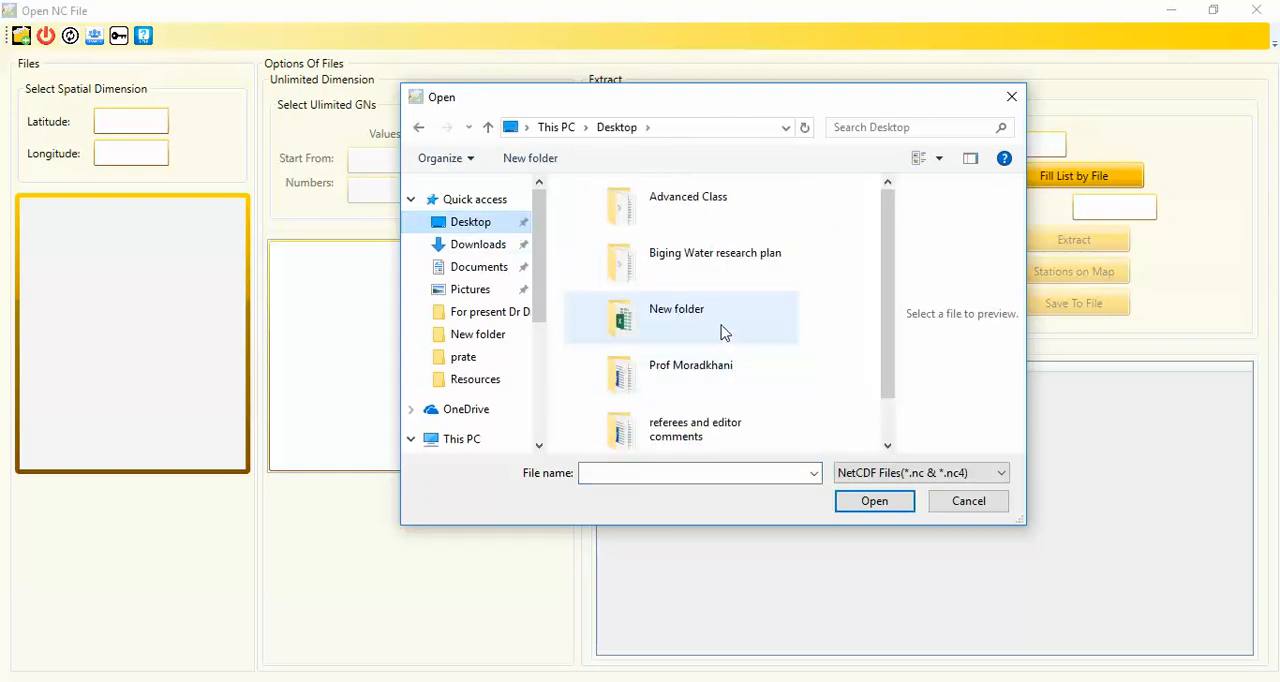
pyautogui.click(677, 330)
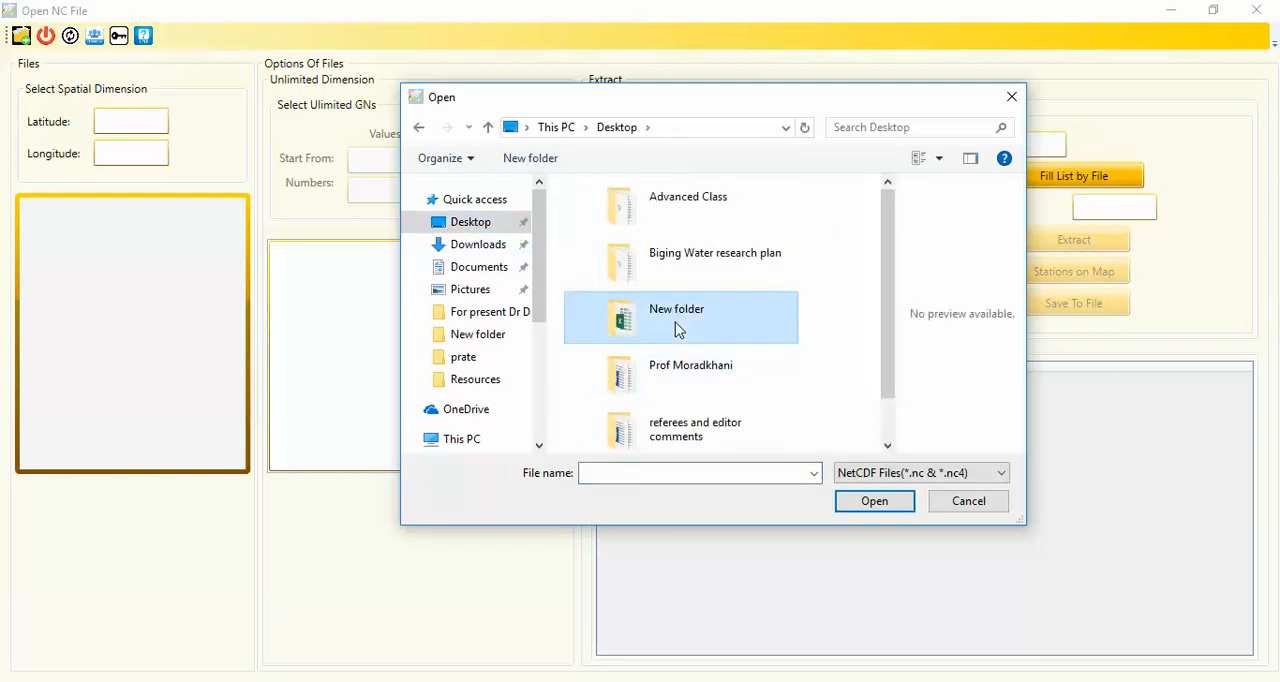
pyautogui.doubleClick(677, 330)
pyautogui.doubleClick(638, 215)
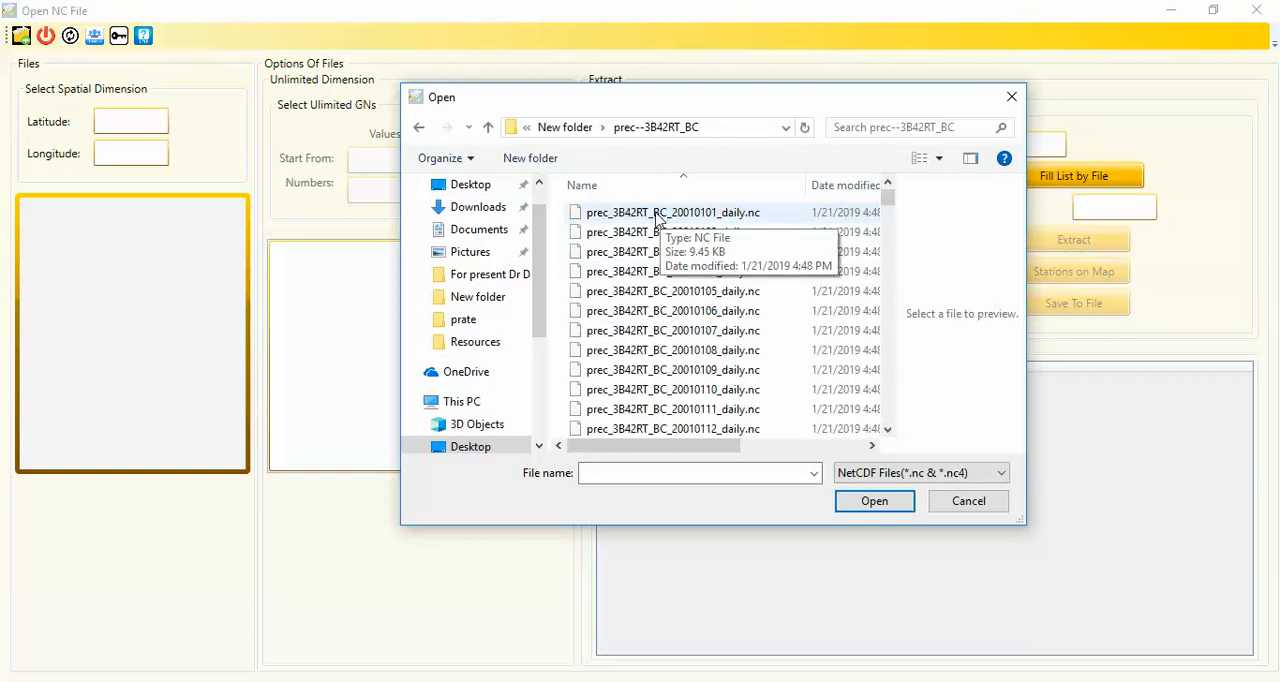
# Select all the daily .nc files in the prec--3B42RT_BC folder and open them
pyautogui.click(657, 217)
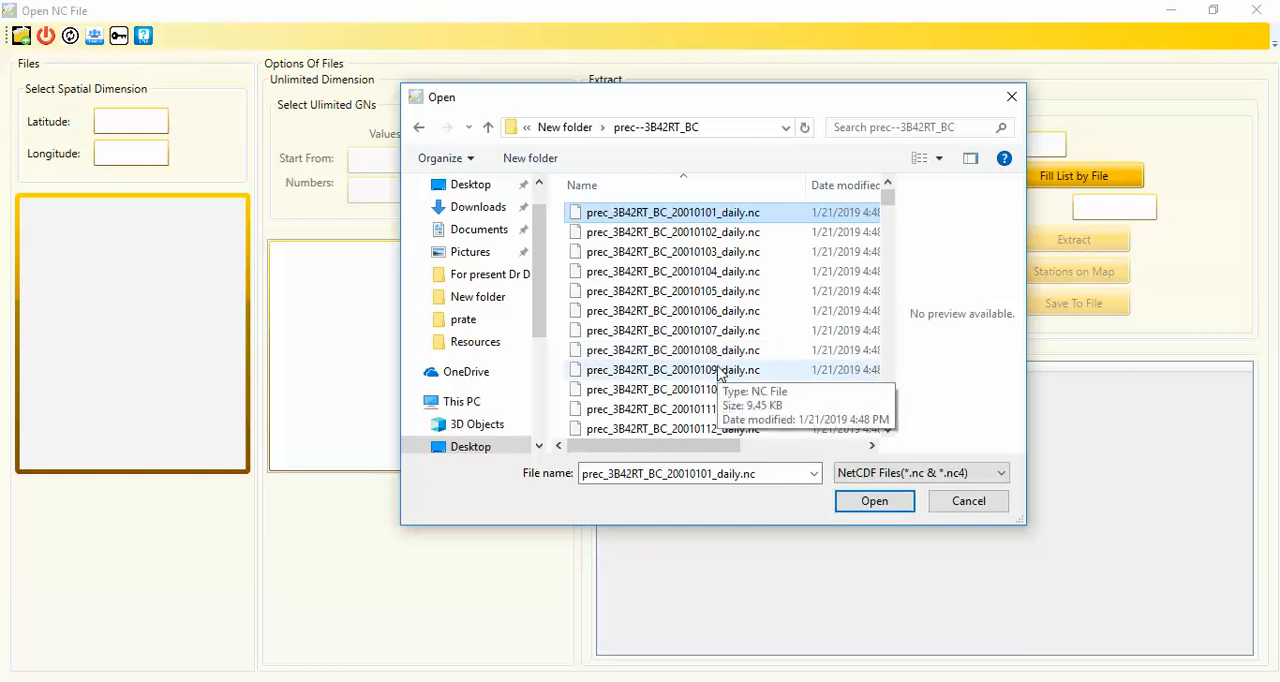
pyautogui.hotkey('ctrl', 'a')
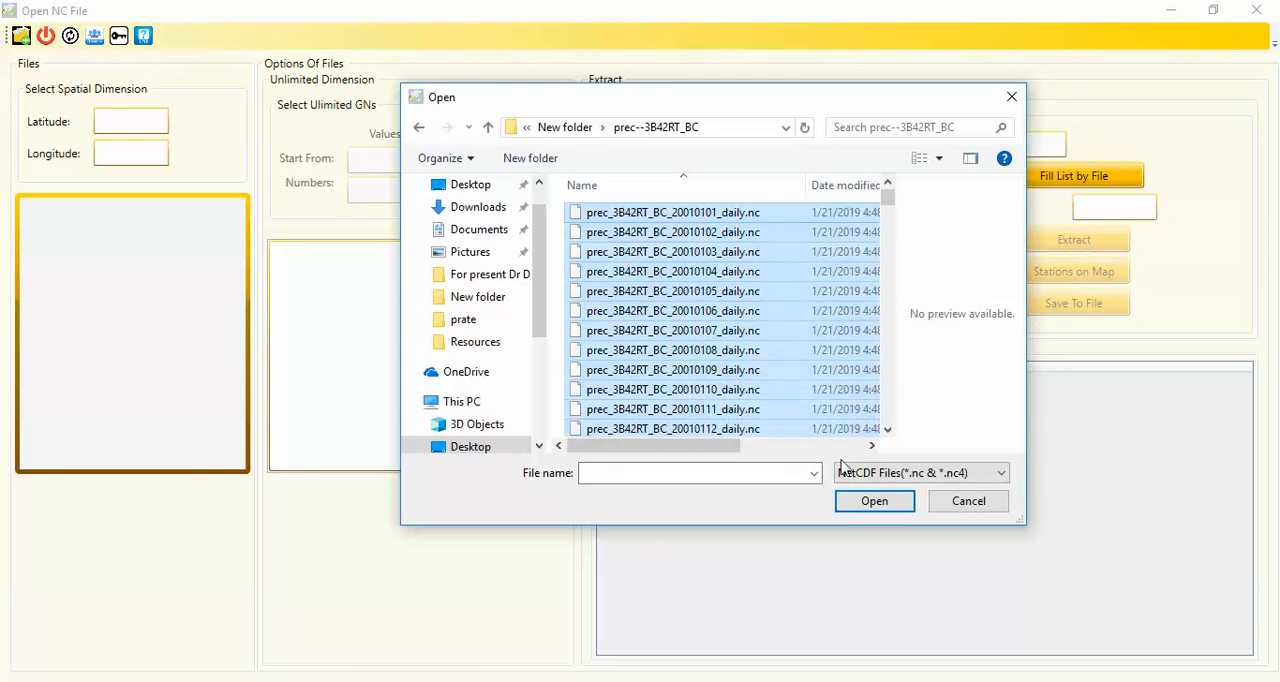
pyautogui.click(847, 505)
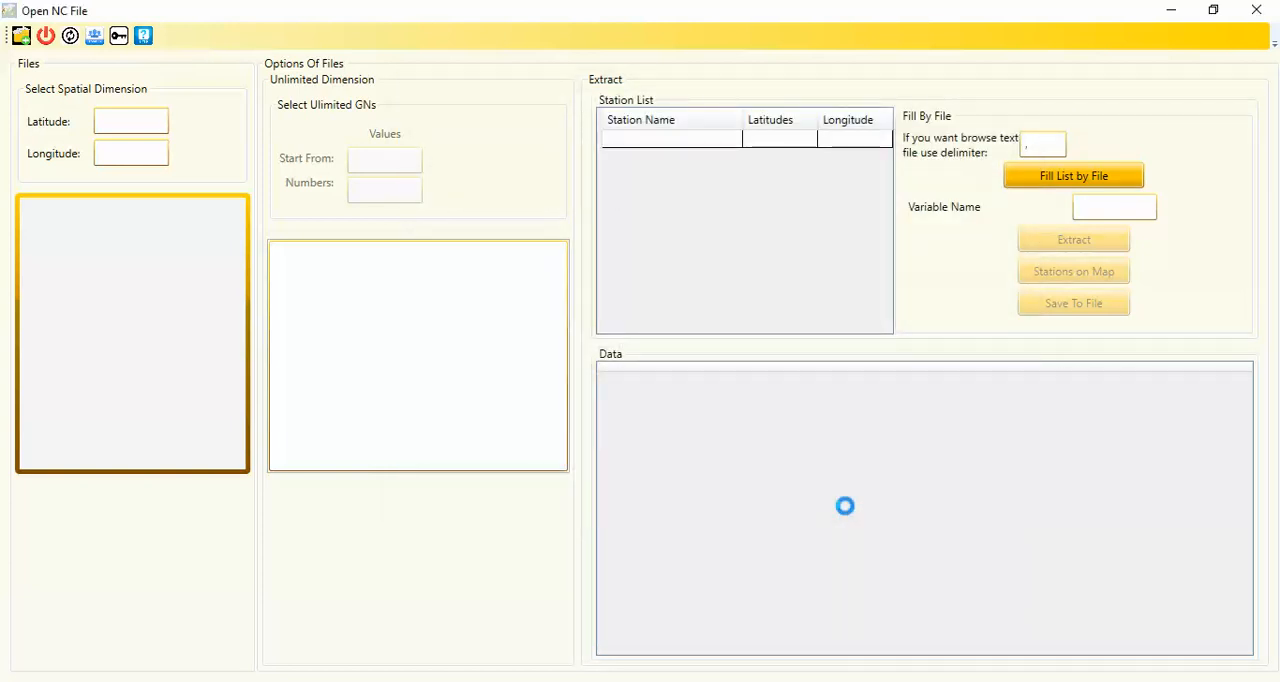
# Inspect the dimensions of prec_3B42RT_BC_20010101_daily.nc, and merge all files along the custom dimension t
pyautogui.moveTo(322, 122); pyautogui.dragTo(612, 141)
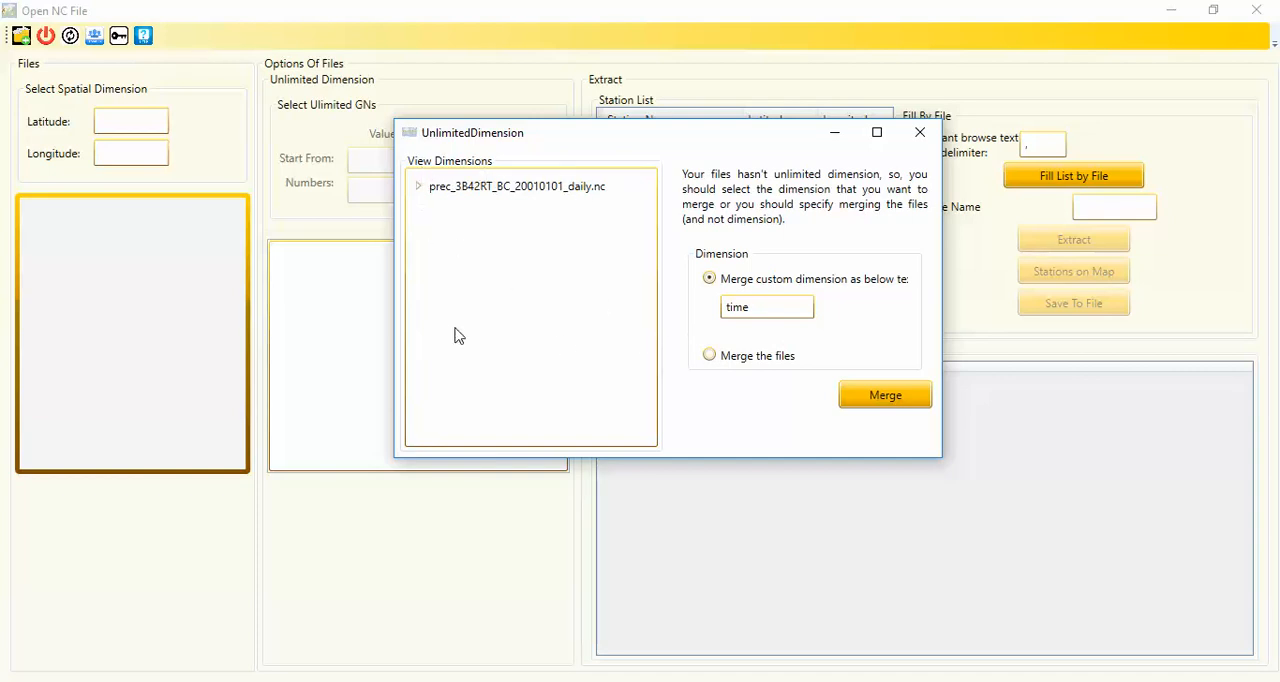
pyautogui.click(419, 188)
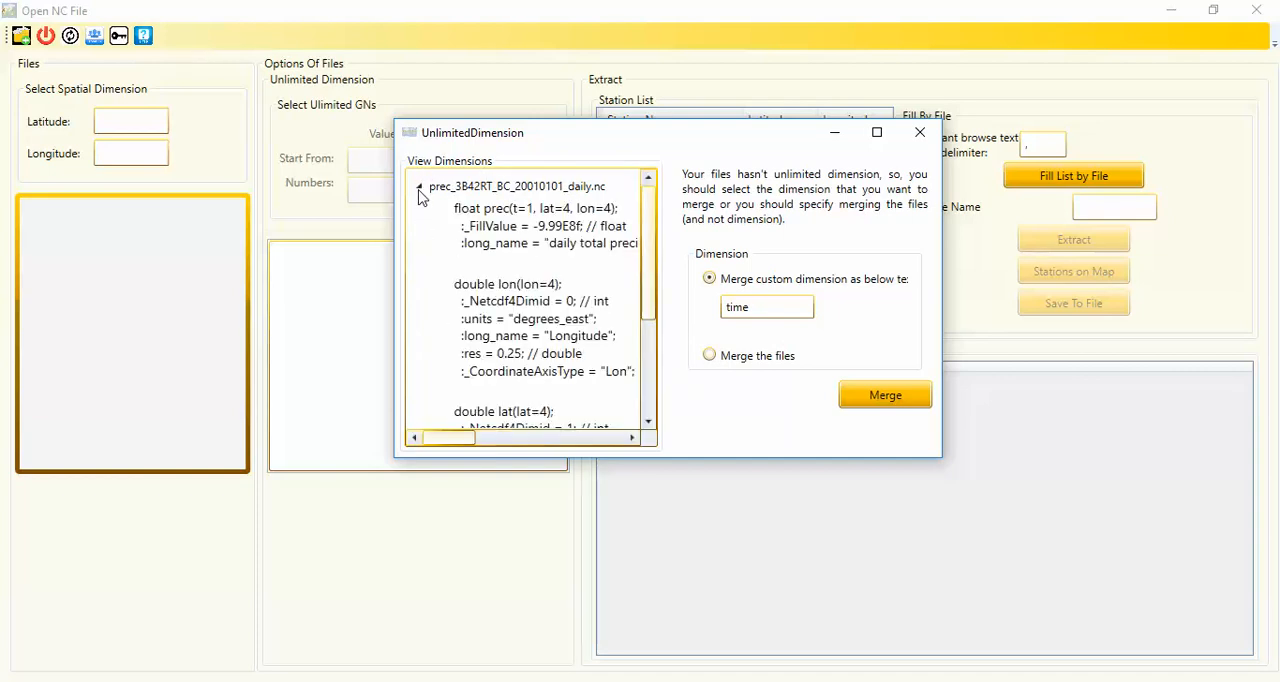
pyautogui.click(518, 220)
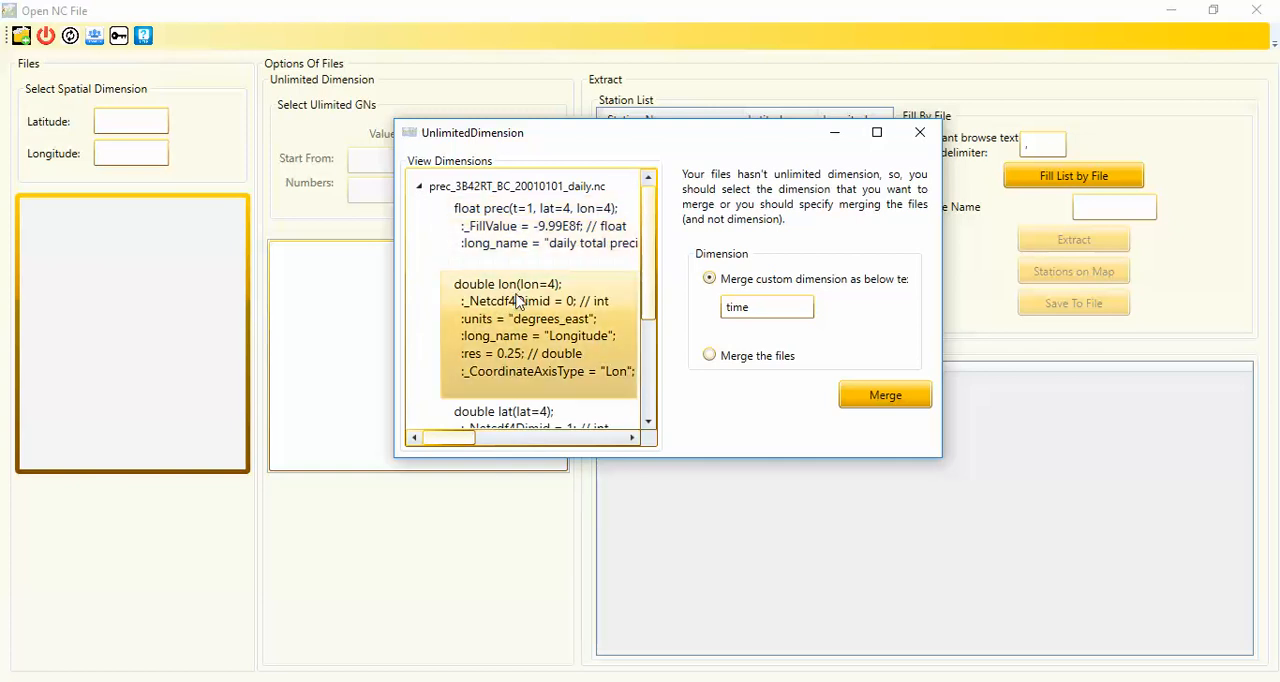
pyautogui.moveTo(645, 300); pyautogui.dragTo(651, 338)
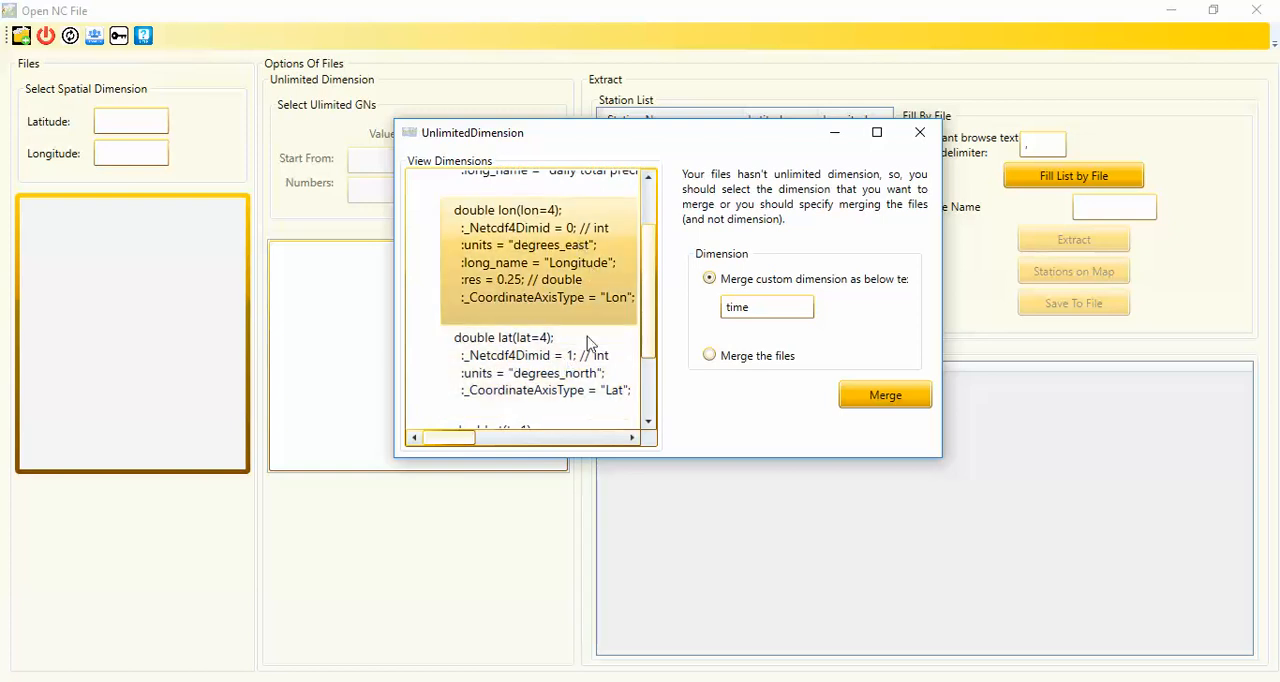
pyautogui.moveTo(650, 352); pyautogui.dragTo(650, 410)
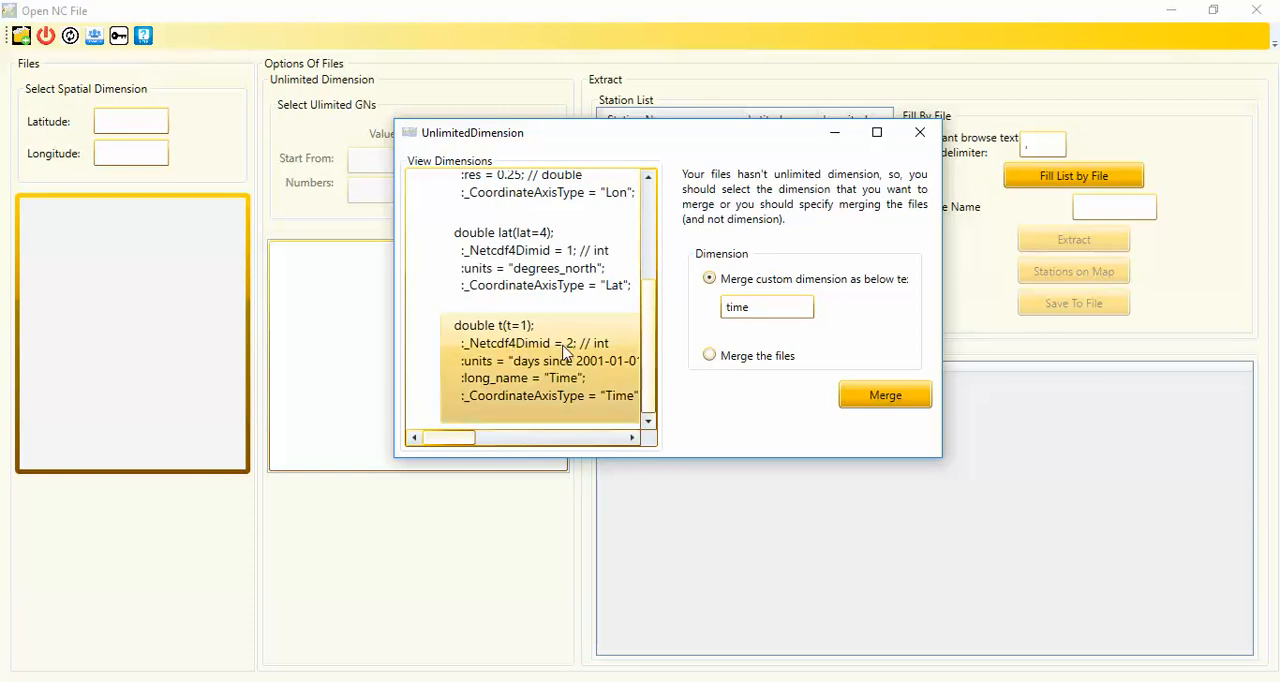
pyautogui.doubleClick(755, 310)
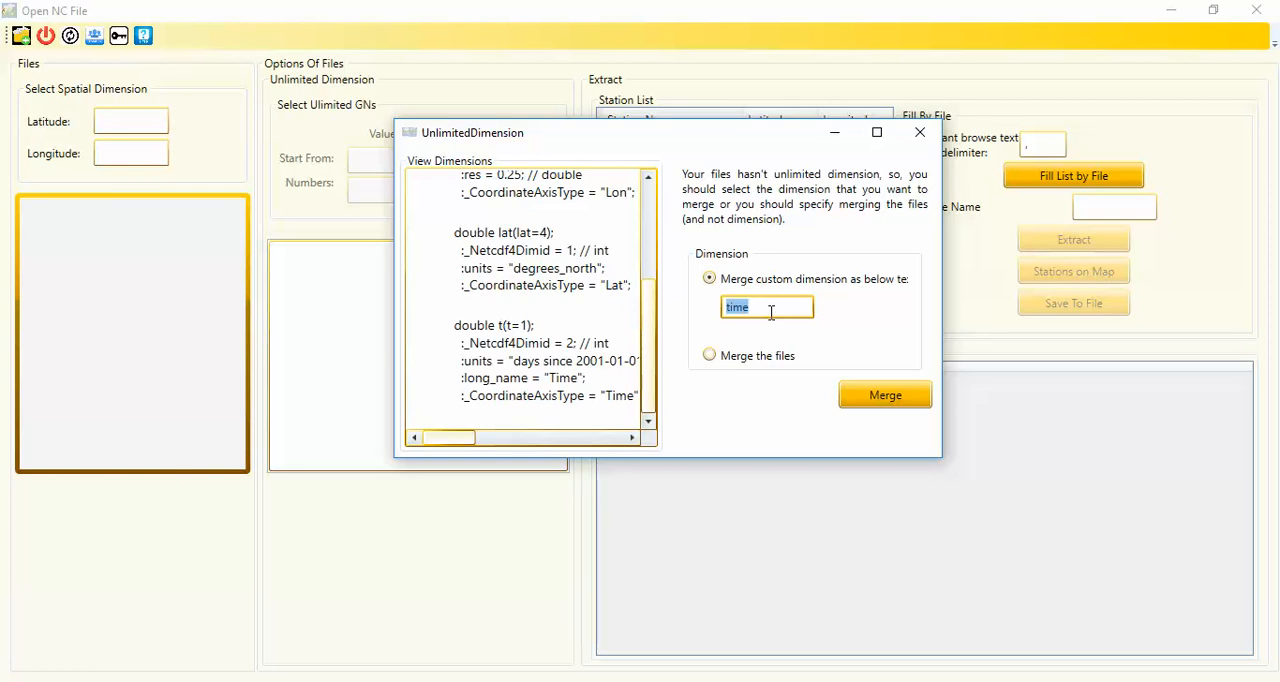
pyautogui.write('t')
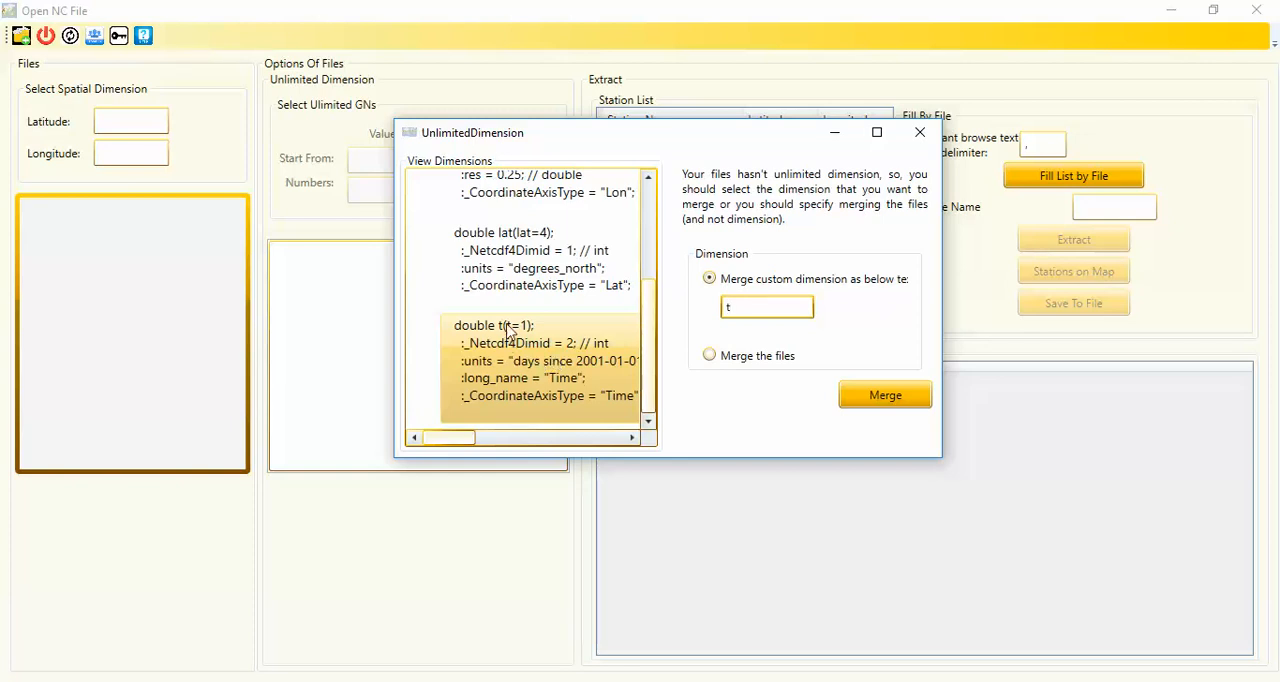
pyautogui.click(885, 396)
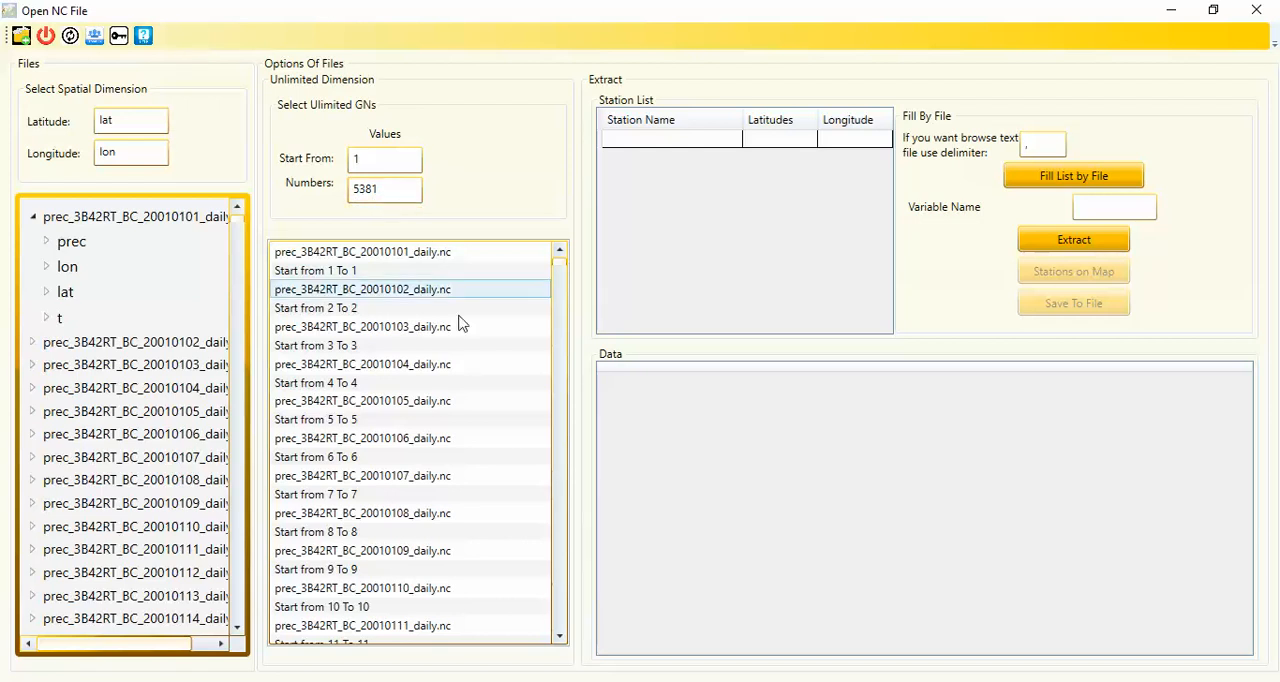
pyautogui.moveTo(563, 270); pyautogui.dragTo(551, 656)
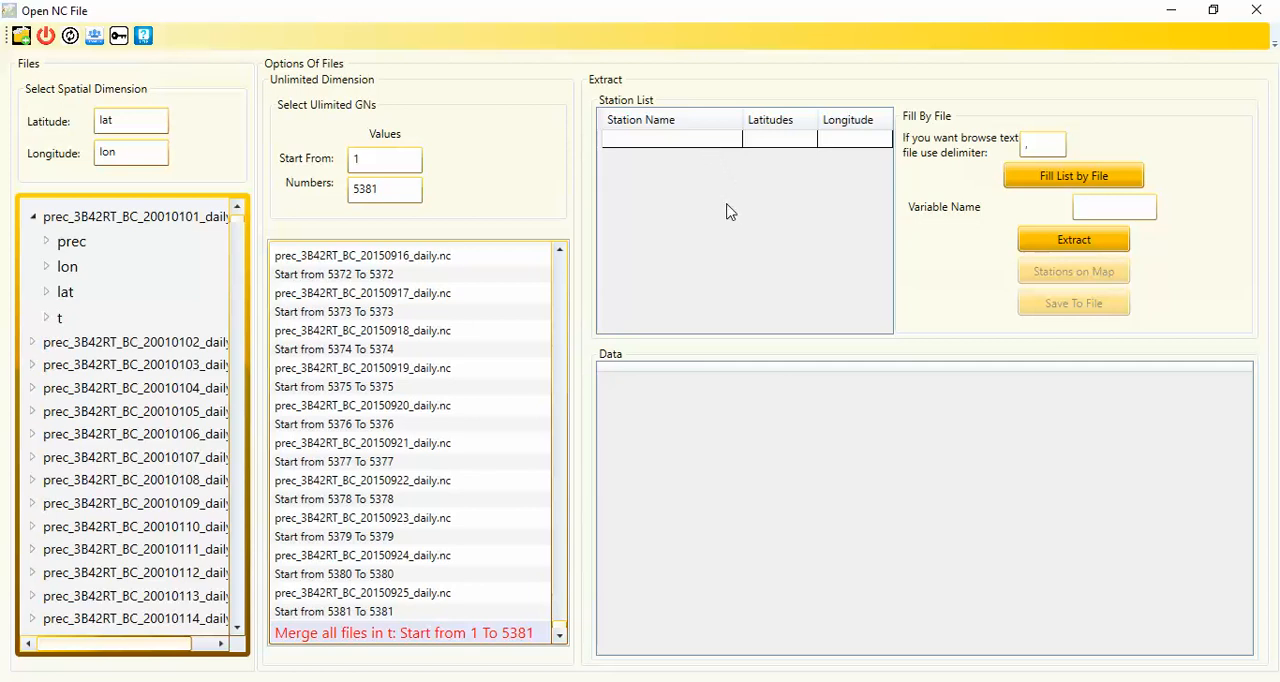
# Open V_STATIONS.xlsx from New folder on the Desktop as the station list source and choose its V_STATIONS sheet
pyautogui.click(1048, 180)
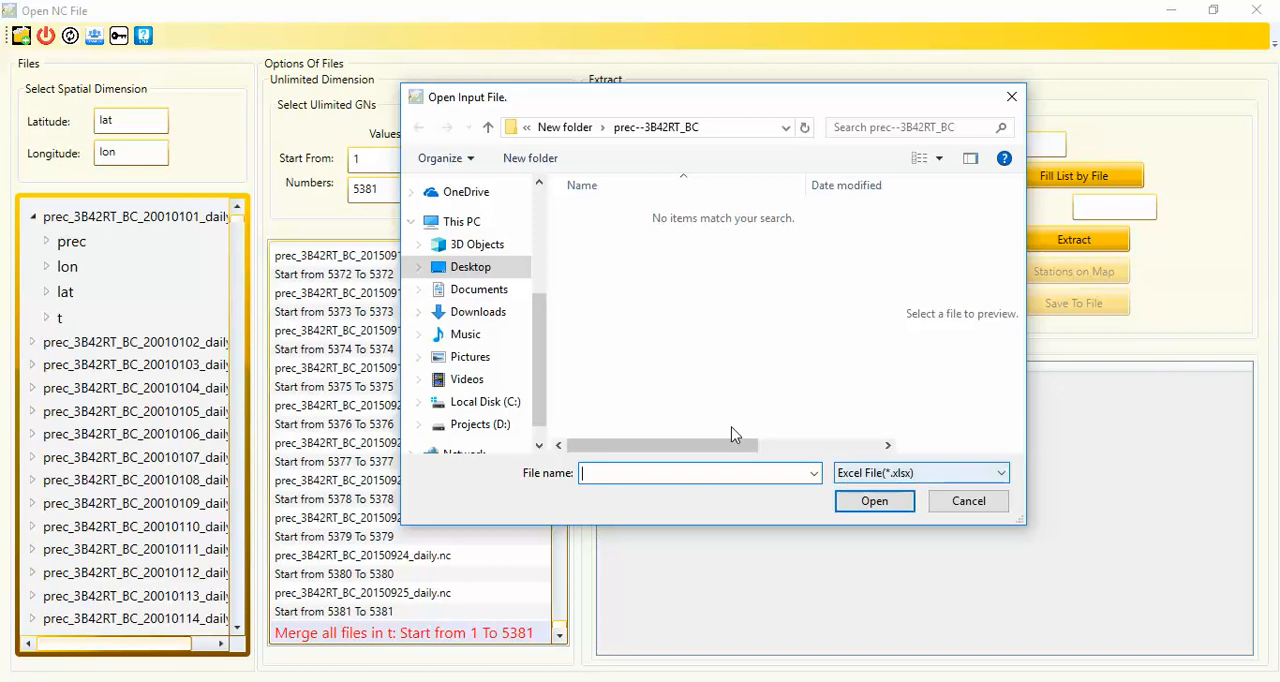
pyautogui.click(566, 127)
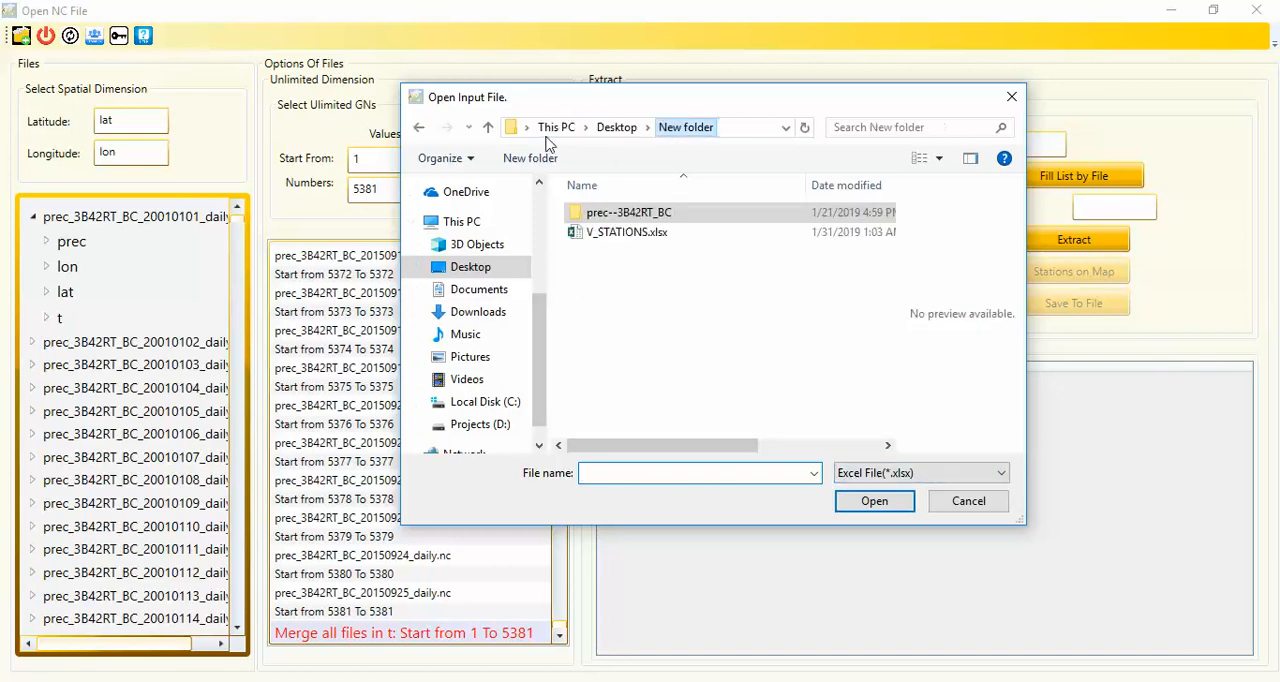
pyautogui.click(610, 235)
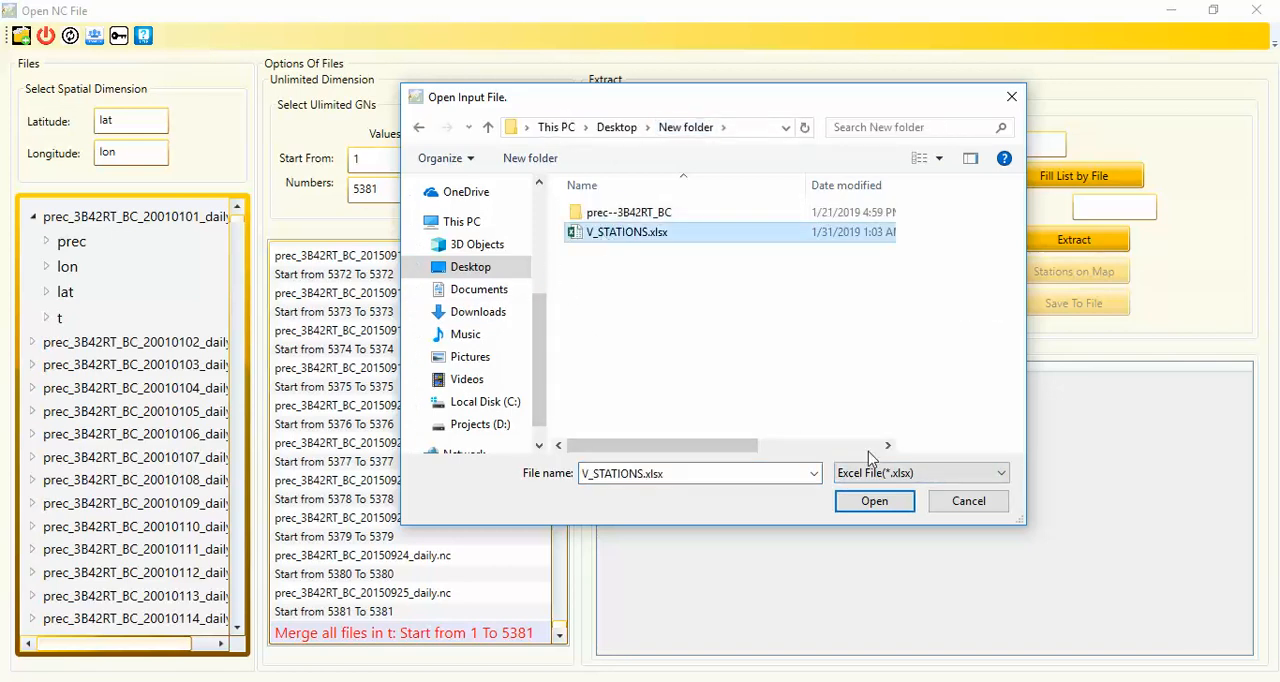
pyautogui.click(868, 506)
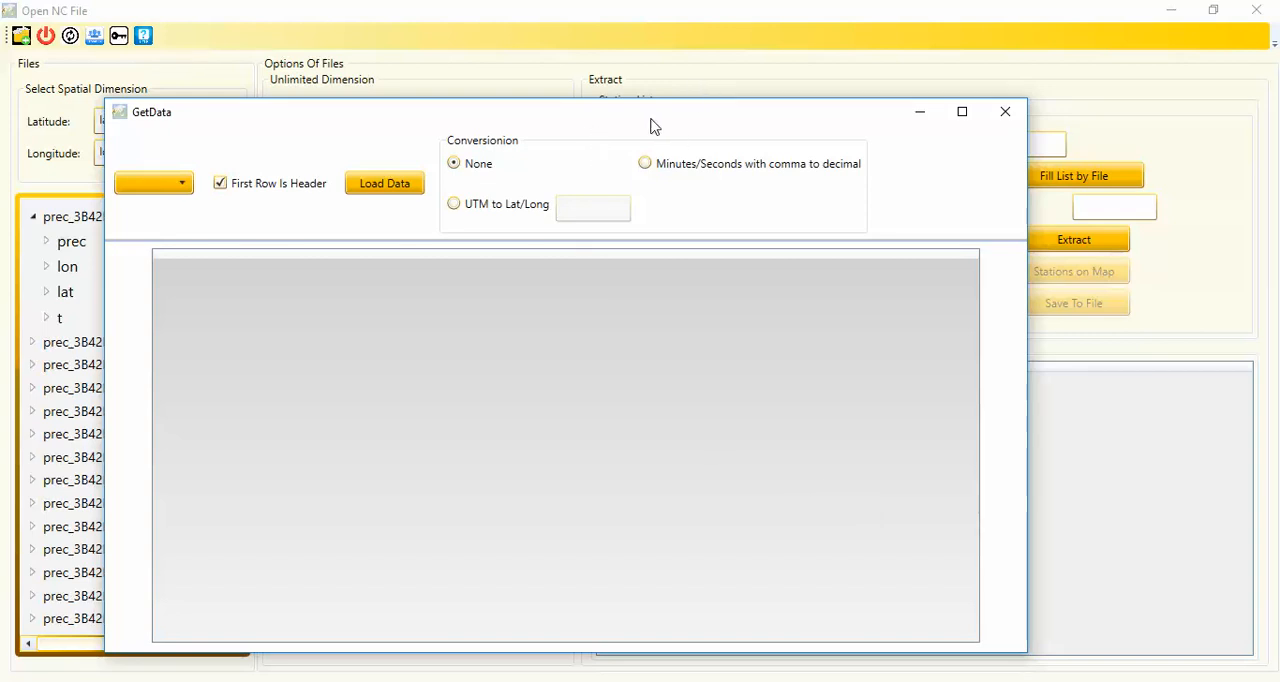
pyautogui.moveTo(651, 124); pyautogui.dragTo(701, 64)
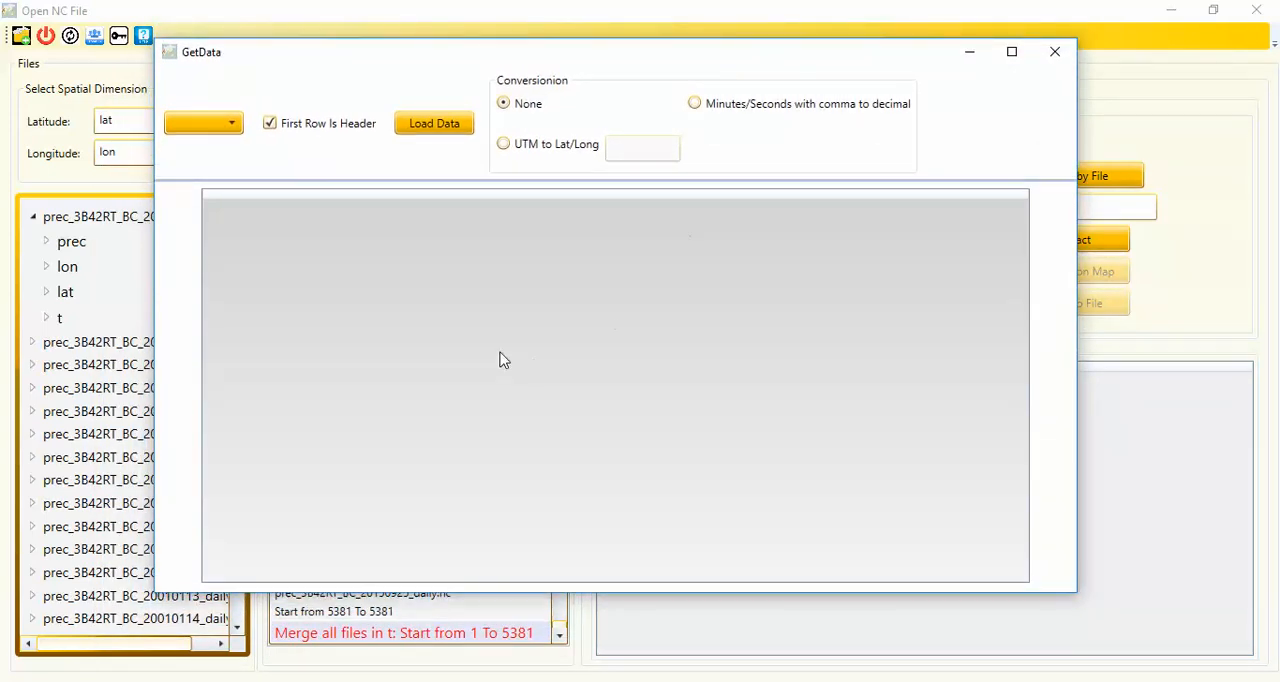
pyautogui.click(193, 129)
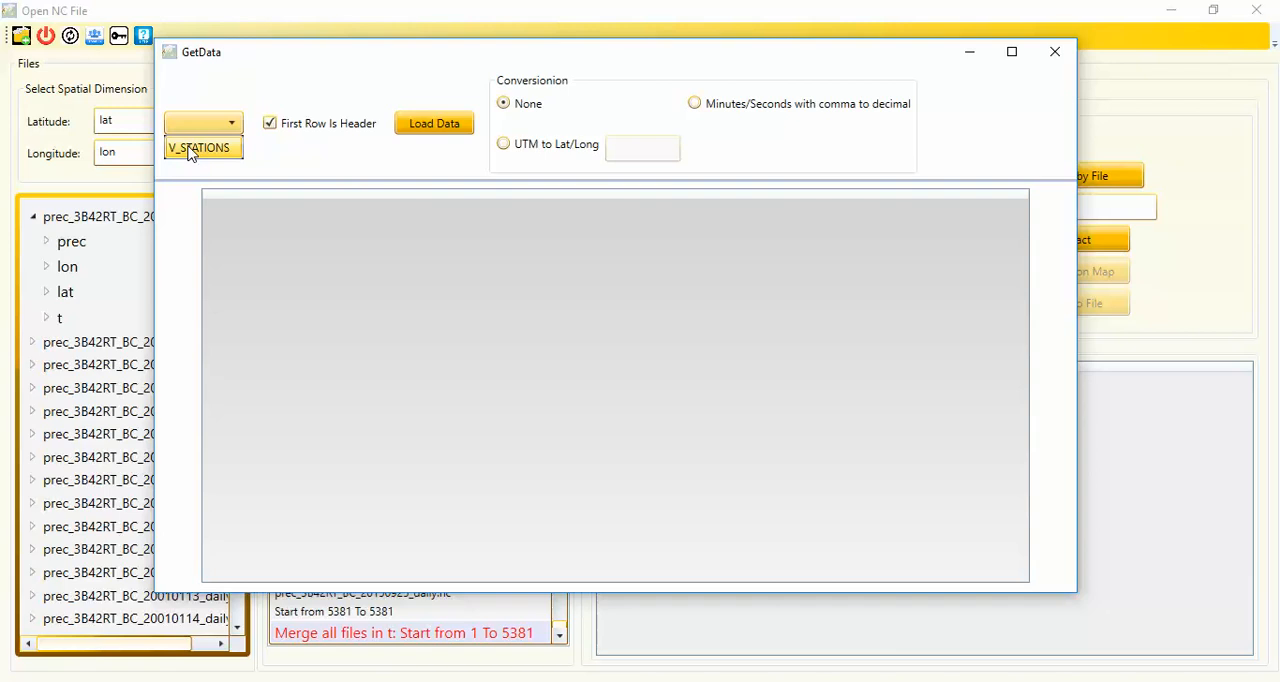
pyautogui.click(193, 150)
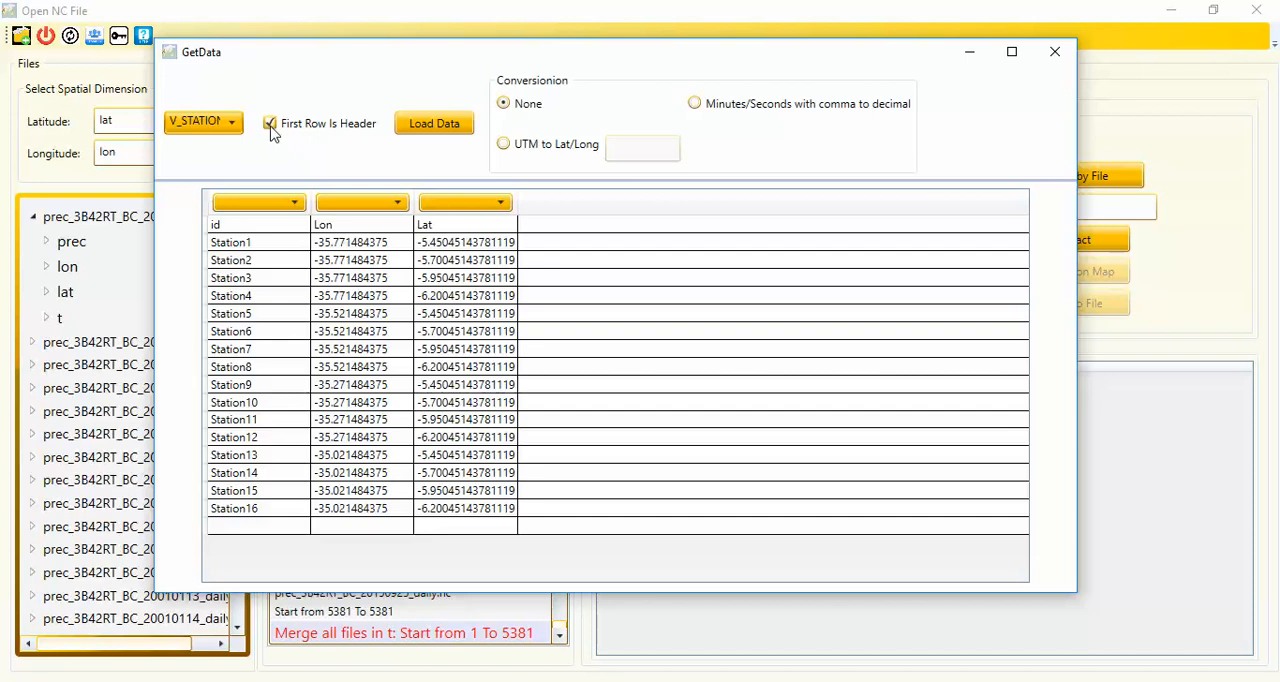
# Assign the id column to Name of Station, Lon to Longitude and Lat to Latitude, and load the data into the station list
pyautogui.click(266, 209)
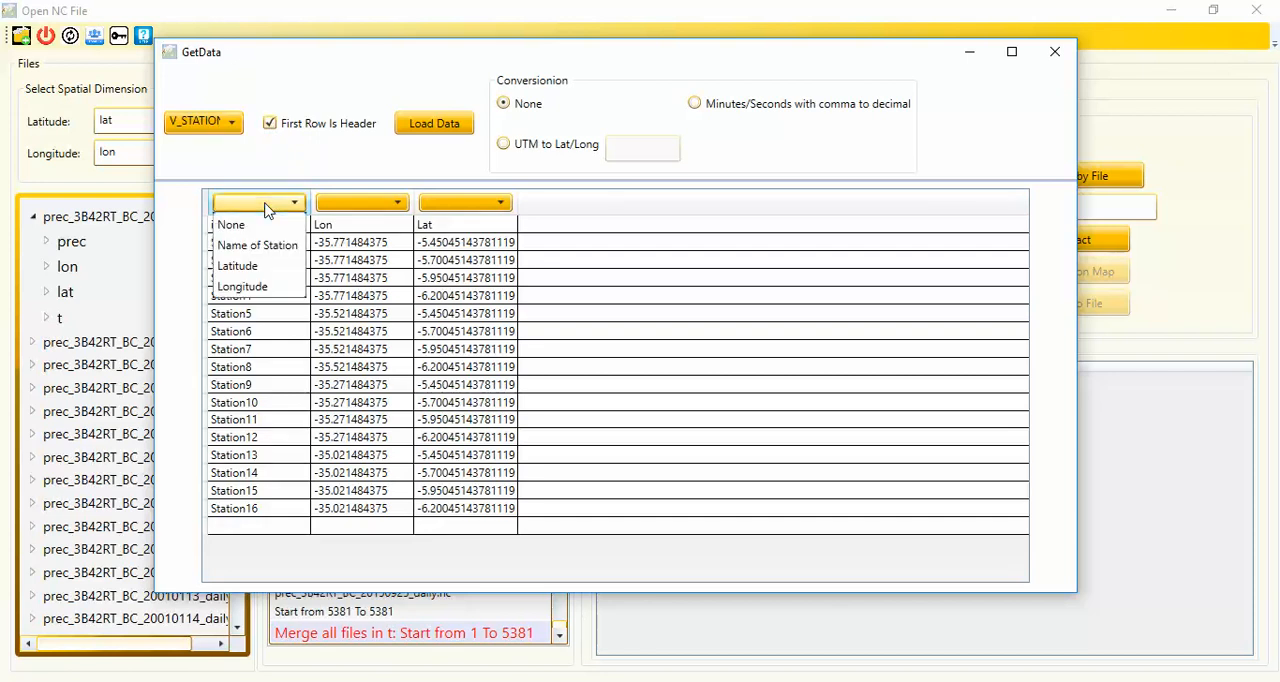
pyautogui.click(266, 249)
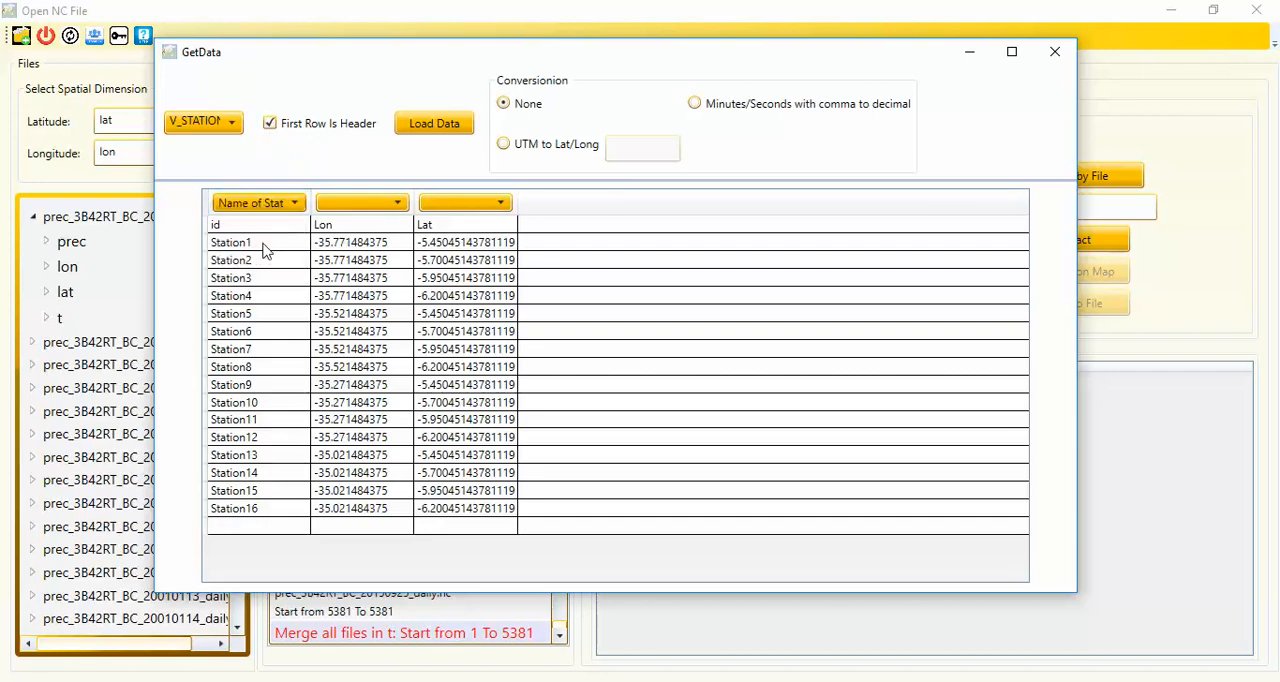
pyautogui.click(364, 205)
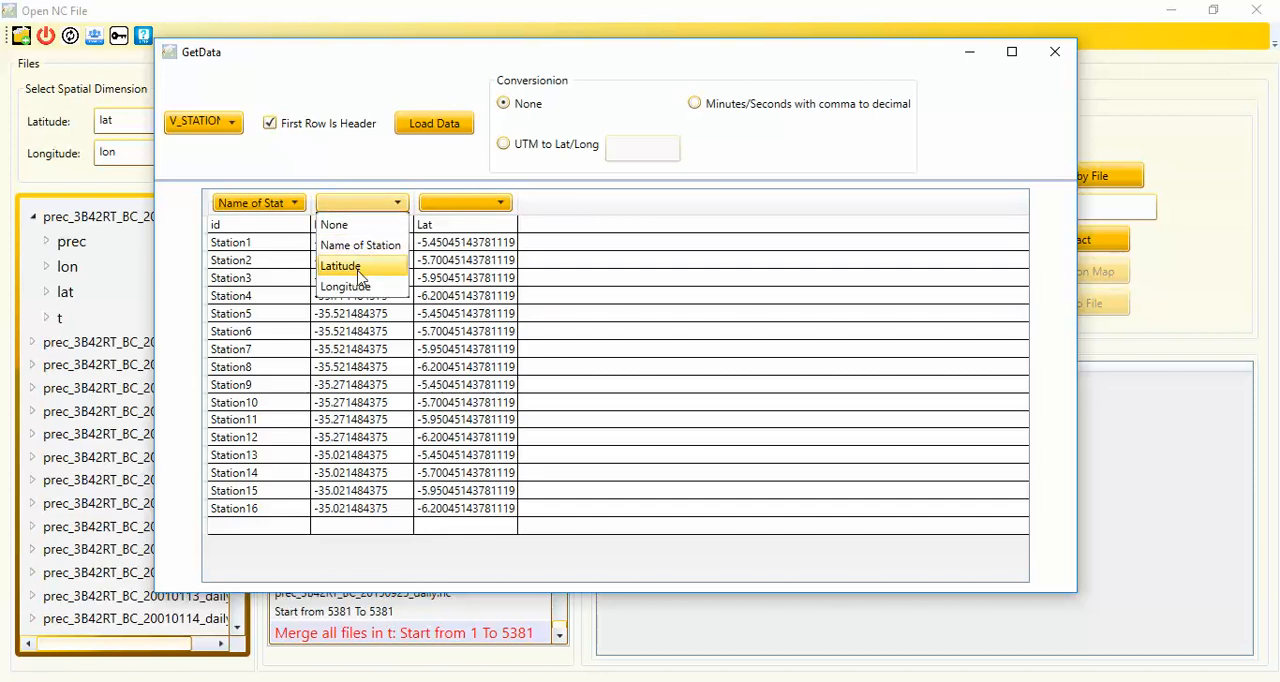
pyautogui.click(358, 288)
pyautogui.click(466, 207)
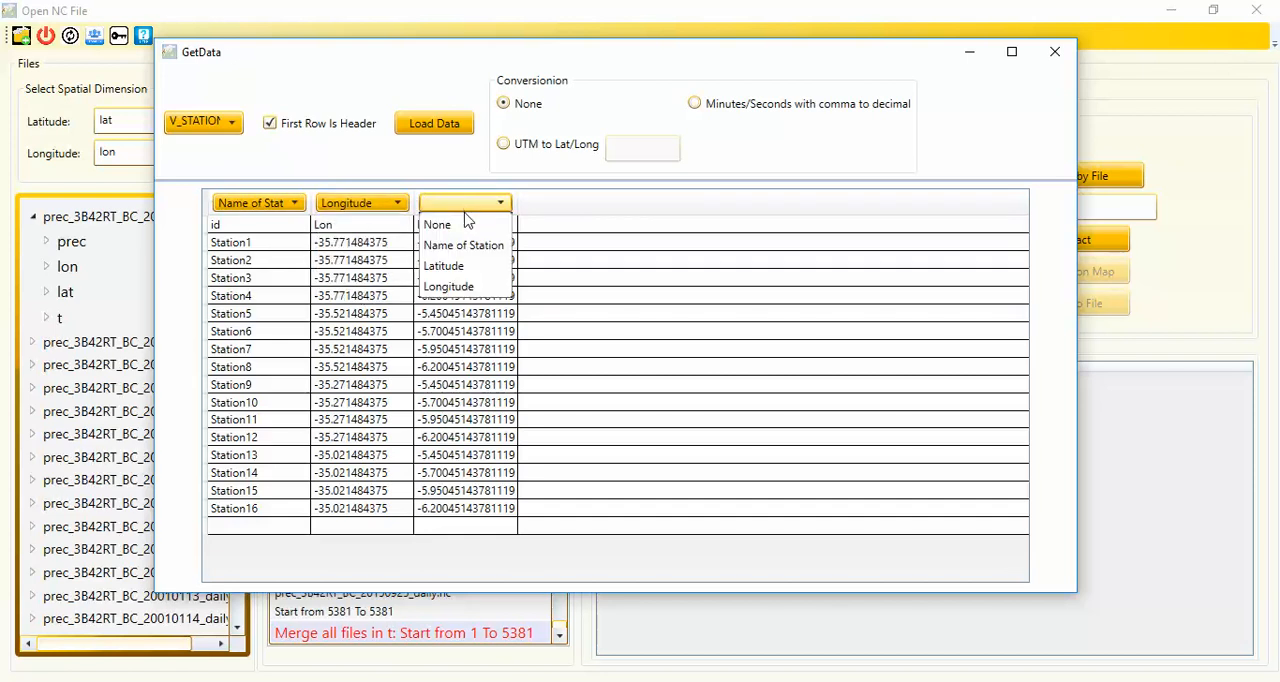
pyautogui.click(460, 270)
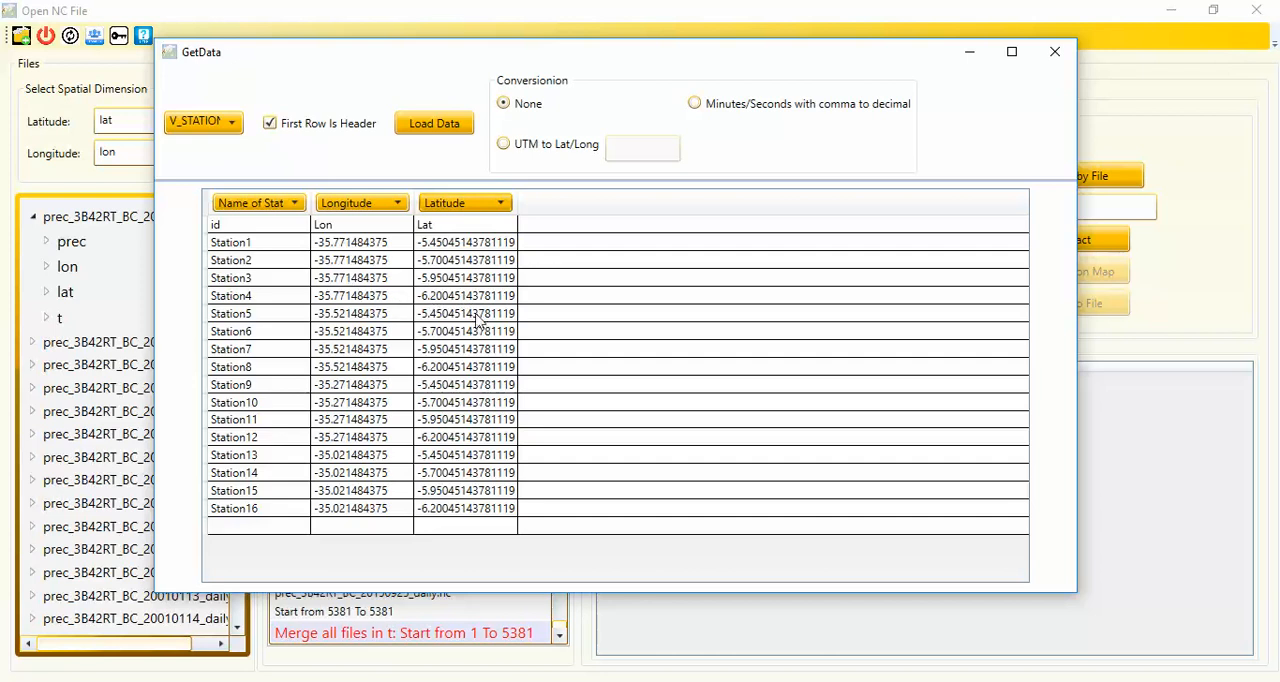
pyautogui.click(433, 125)
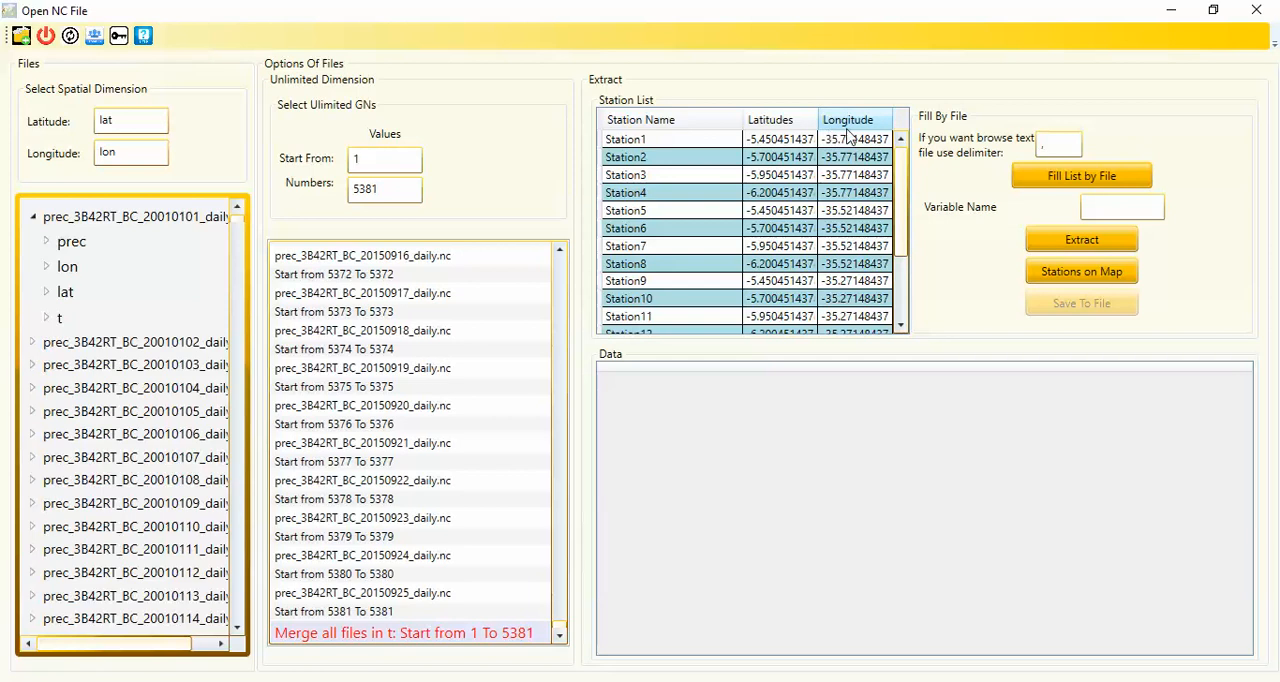
pyautogui.click(900, 320)
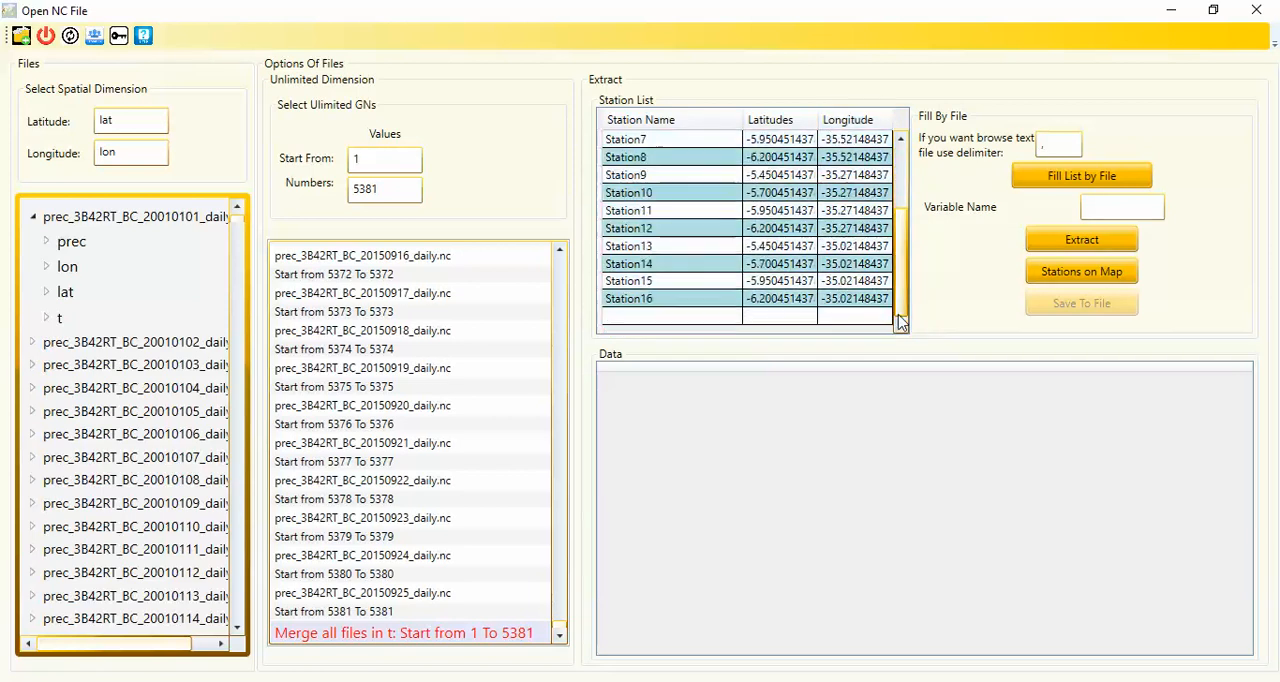
pyautogui.scroll(2, 900, 320)
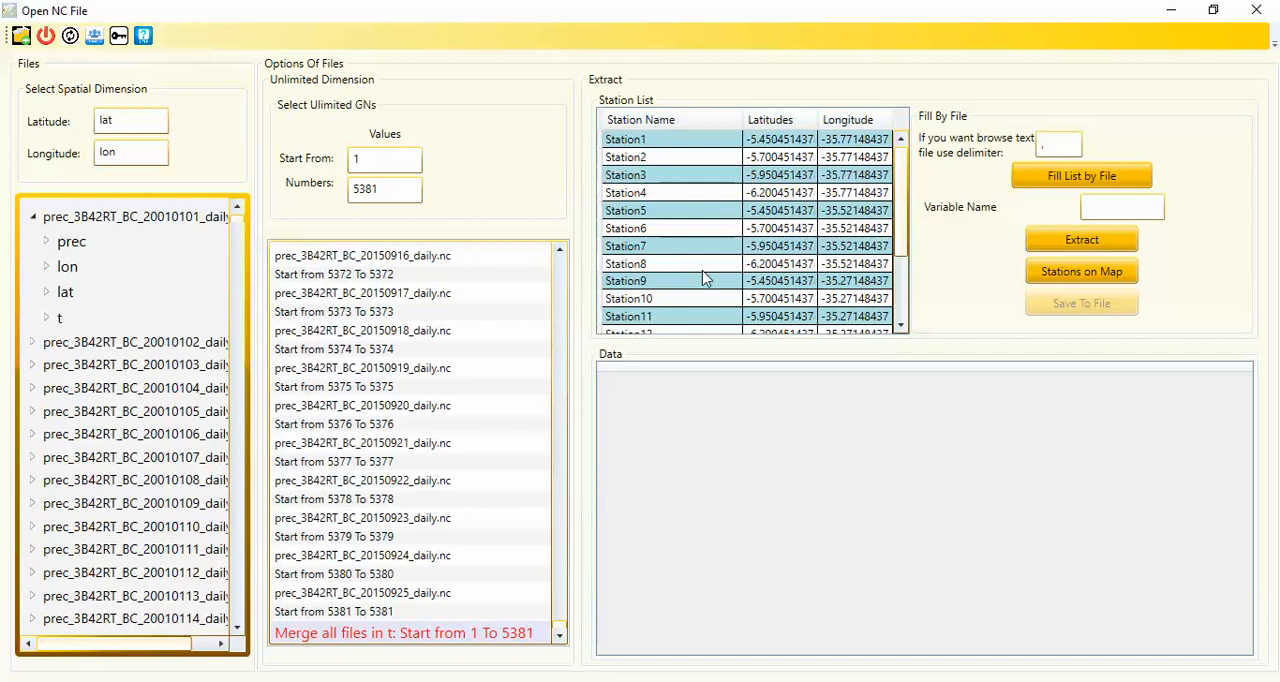
# Set the variable name for the extraction to prec
pyautogui.click(1115, 218)
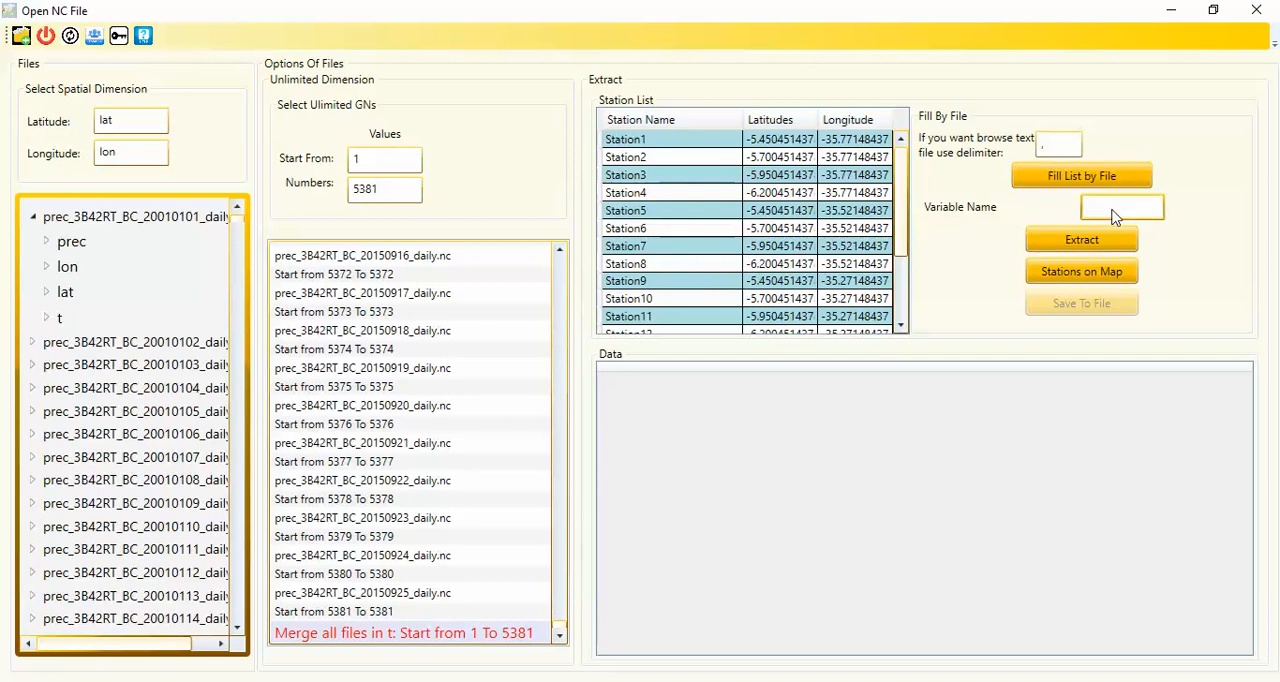
pyautogui.click(67, 266)
pyautogui.click(74, 246)
pyautogui.write('prec')
pyautogui.click(1045, 155)
pyautogui.write(',')
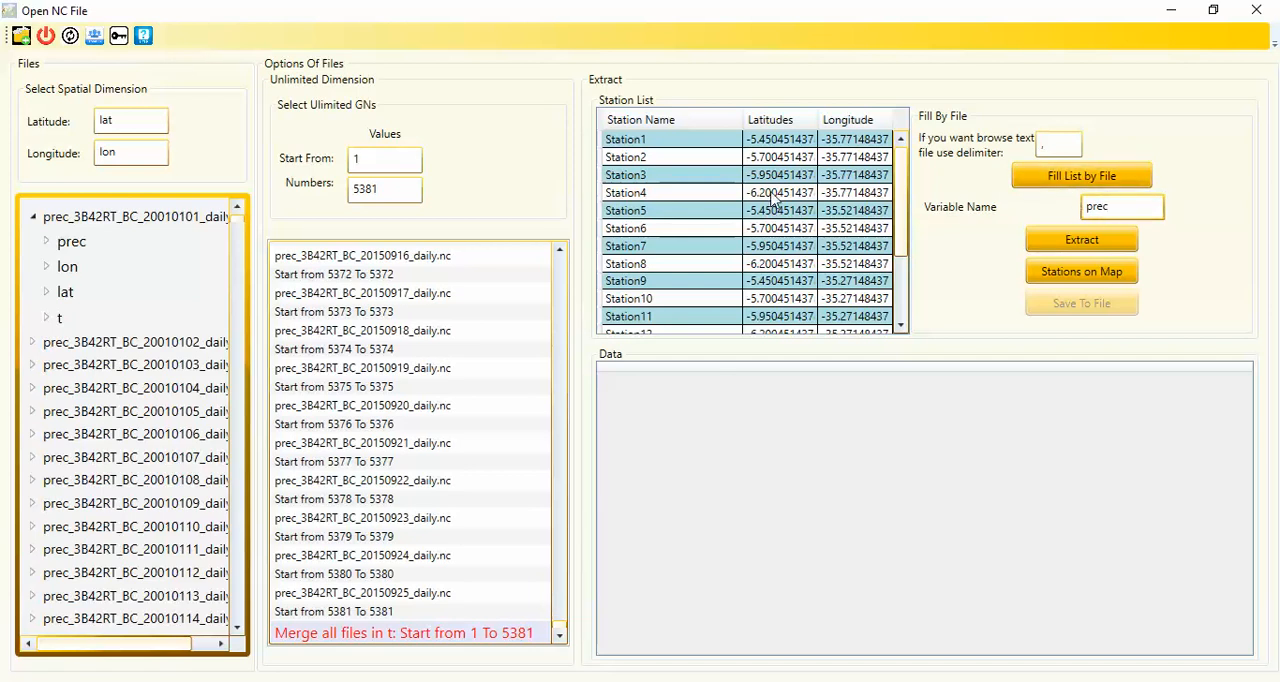
# Extract the prec data for all listed stations and review the result table through the last time step and the last station
pyautogui.click(1087, 248)
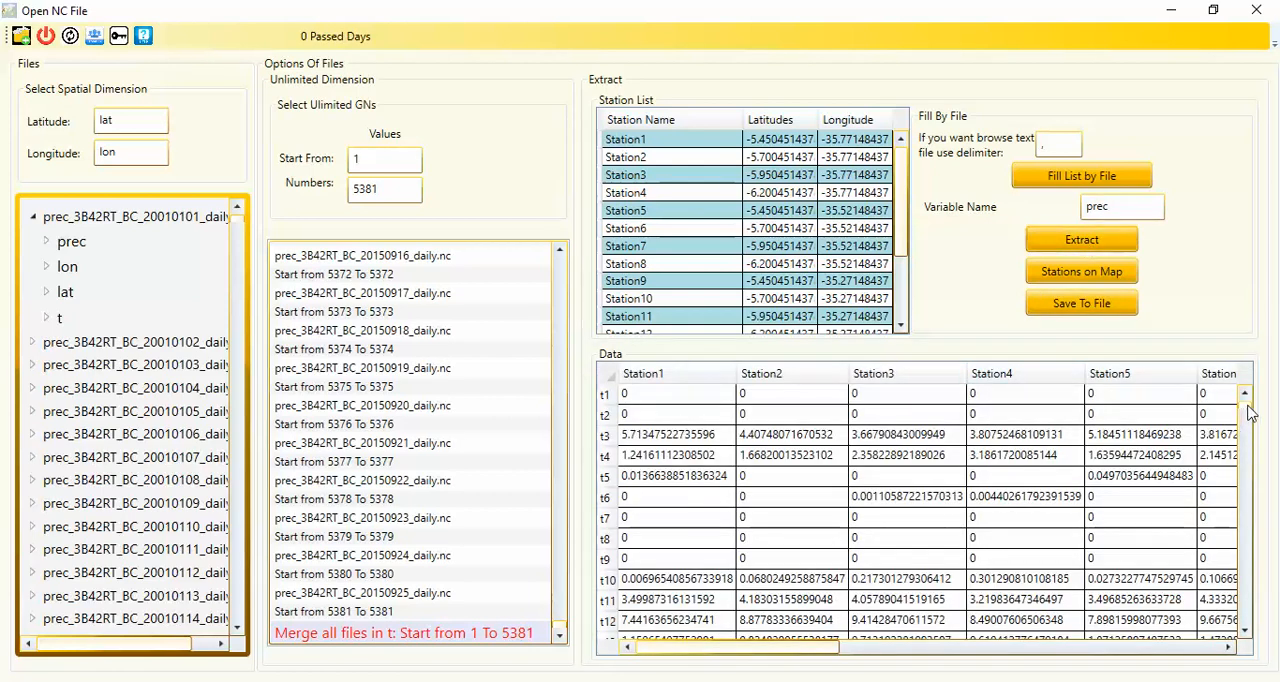
pyautogui.moveTo(1245, 405); pyautogui.dragTo(1237, 628)
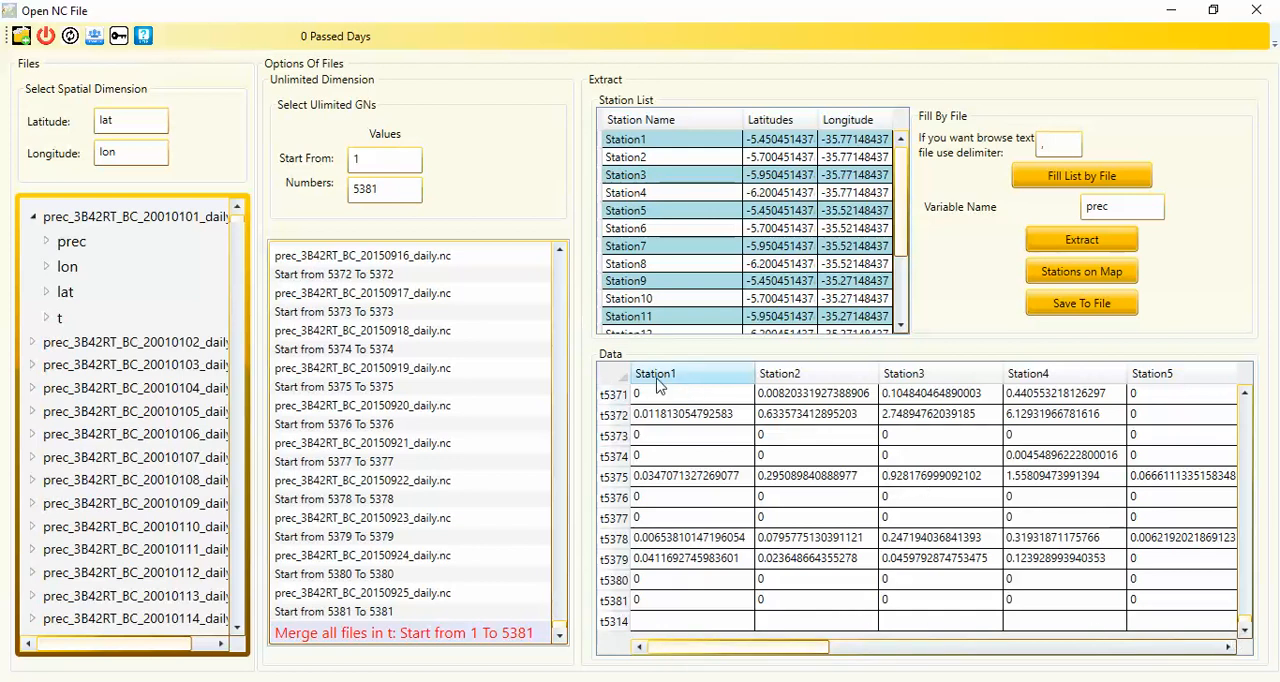
pyautogui.moveTo(808, 650); pyautogui.dragTo(1200, 674)
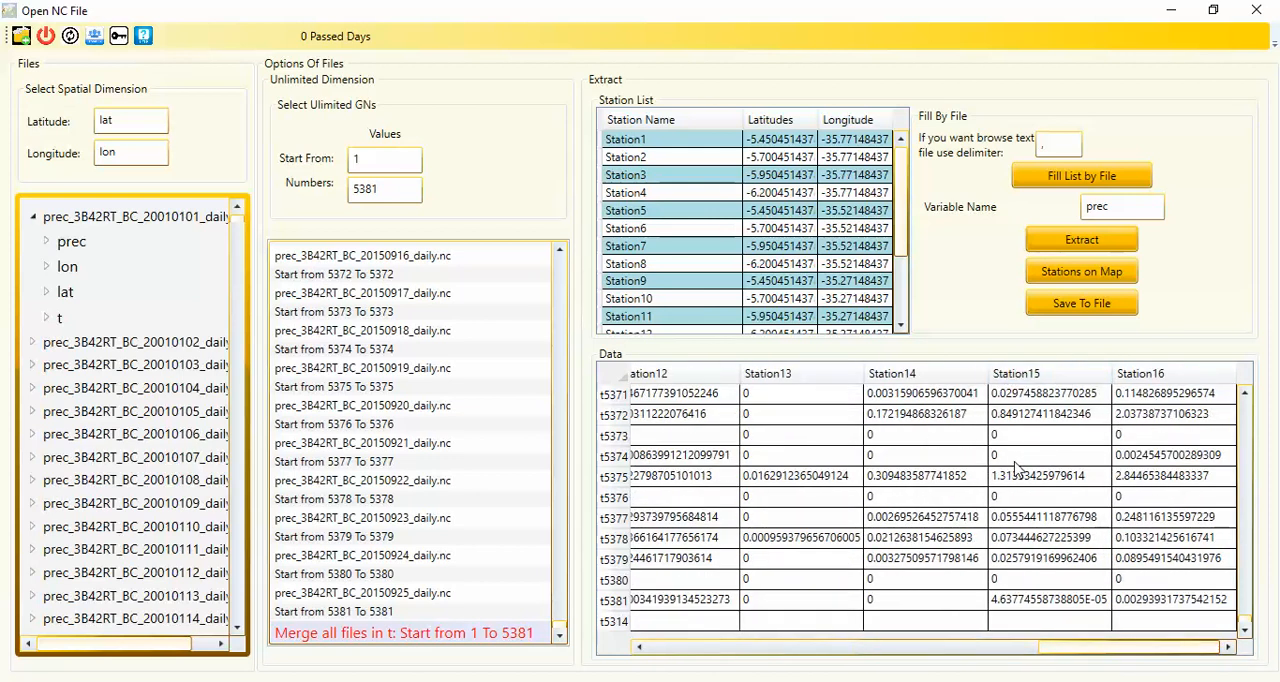
# Save the extracted data to New folder on the Desktop as a CSV file named Trmm1
pyautogui.click(1066, 310)
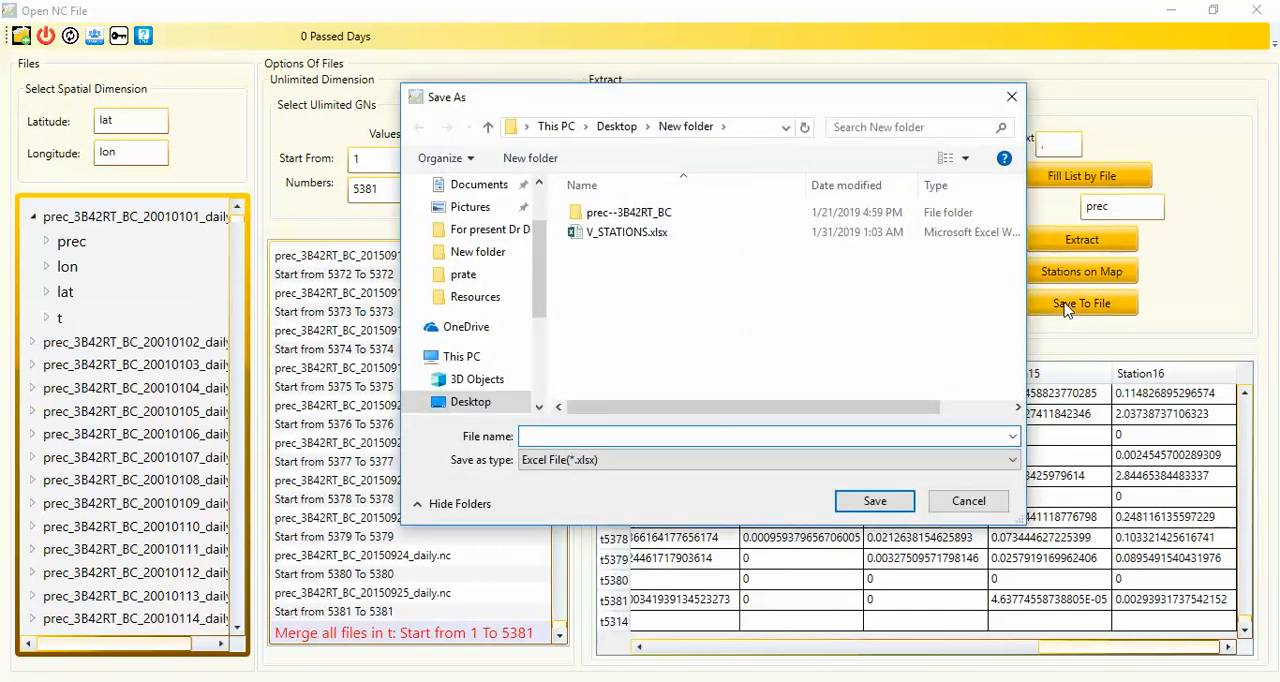
pyautogui.click(602, 465)
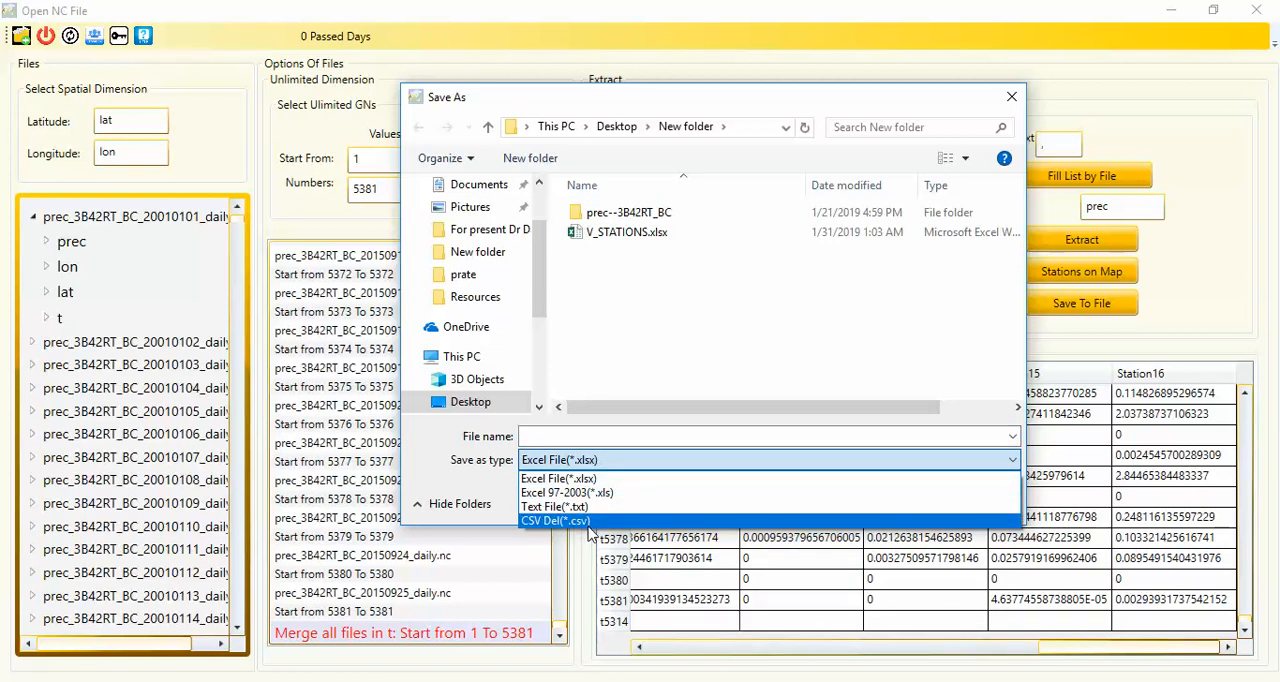
pyautogui.click(556, 521)
pyautogui.click(595, 436)
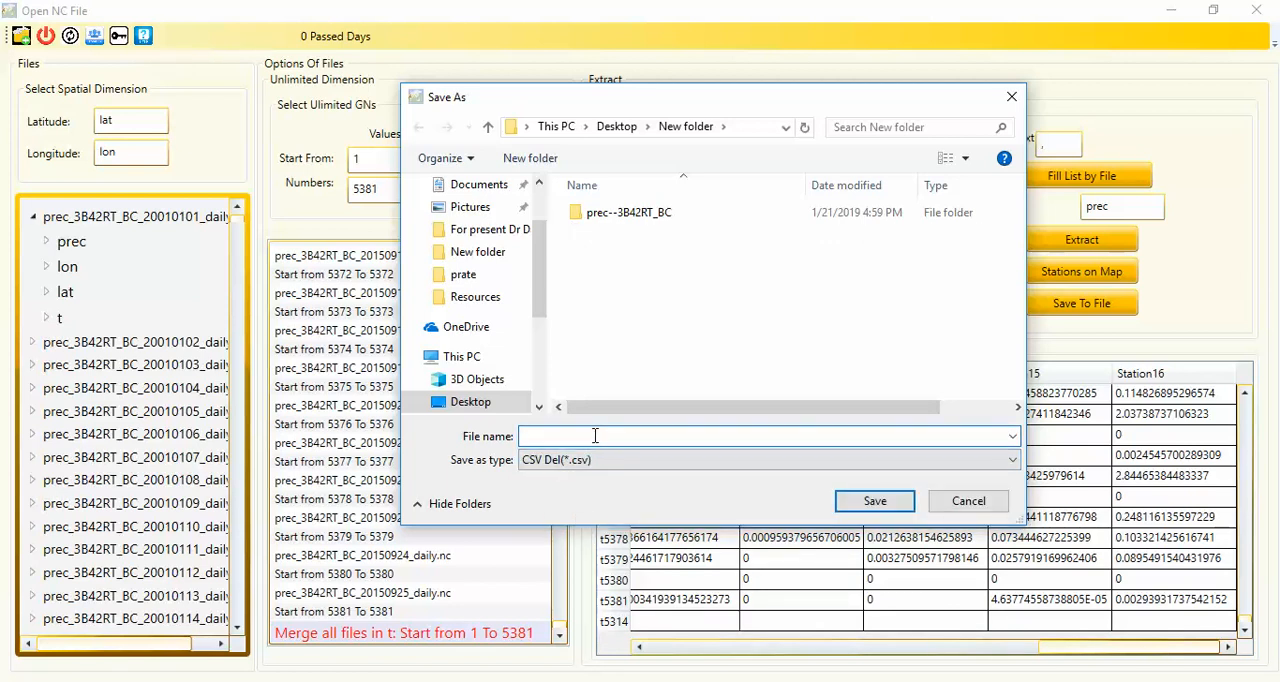
pyautogui.write('Trmm1')
pyautogui.click(860, 511)
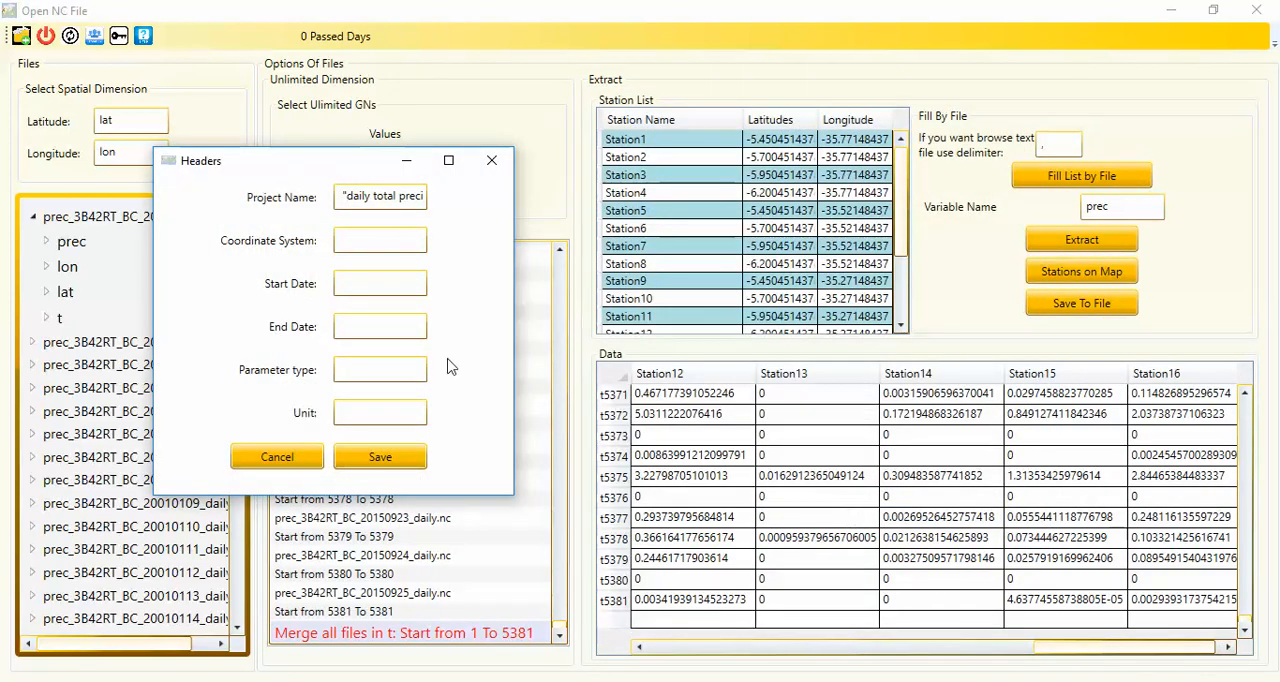
# In the file headers, set the coordinate system to XY, the start date to 2001 and the end date to 2015
pyautogui.moveTo(239, 160); pyautogui.dragTo(530, 118)
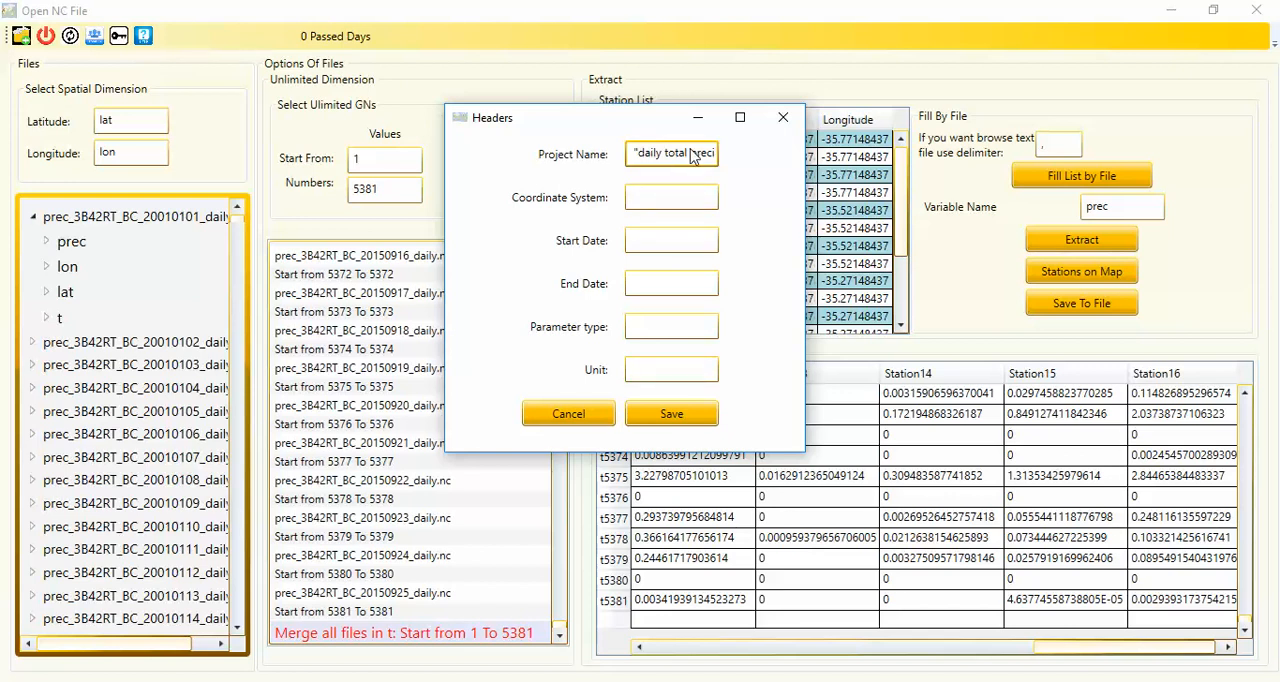
pyautogui.click(662, 197)
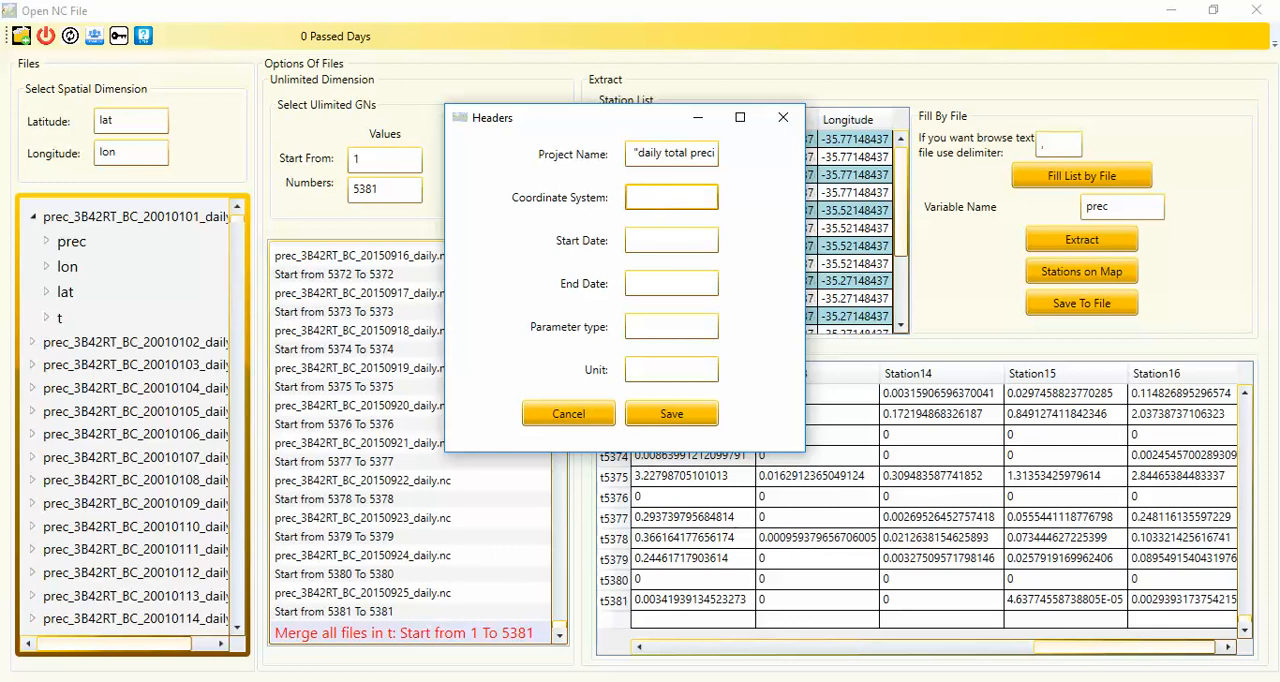
pyautogui.write('Xy')
pyautogui.click(651, 249)
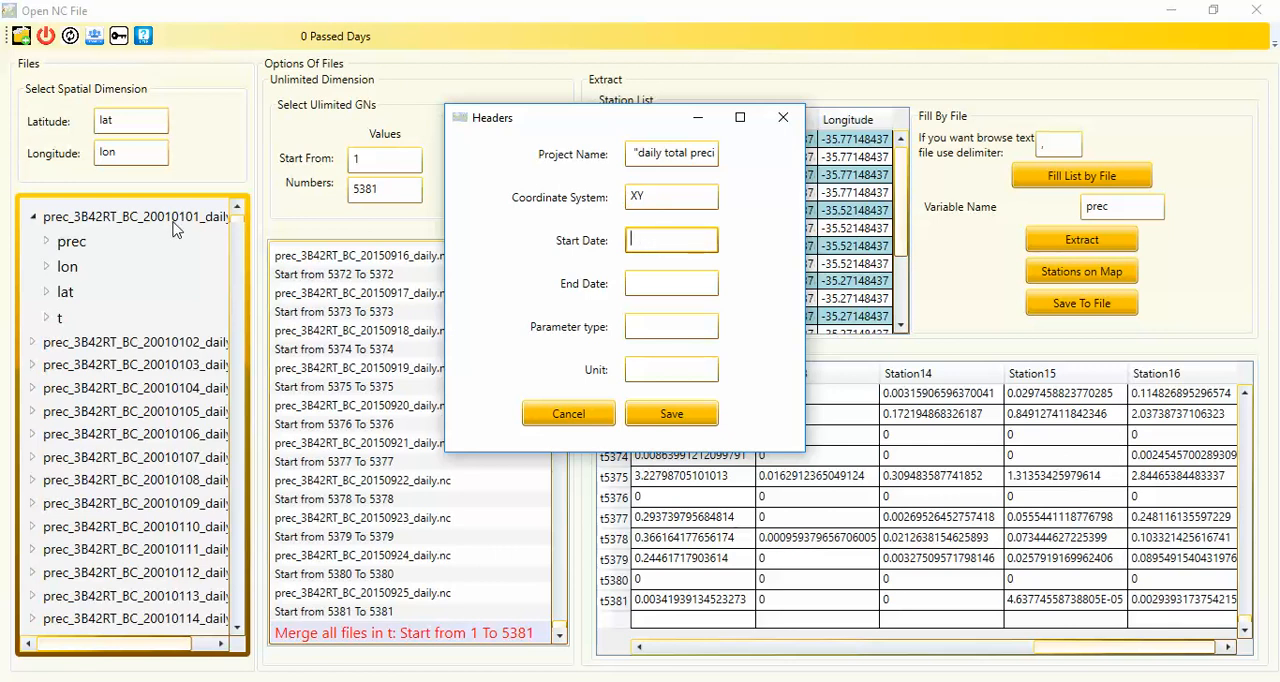
pyautogui.write('2001')
pyautogui.click(655, 291)
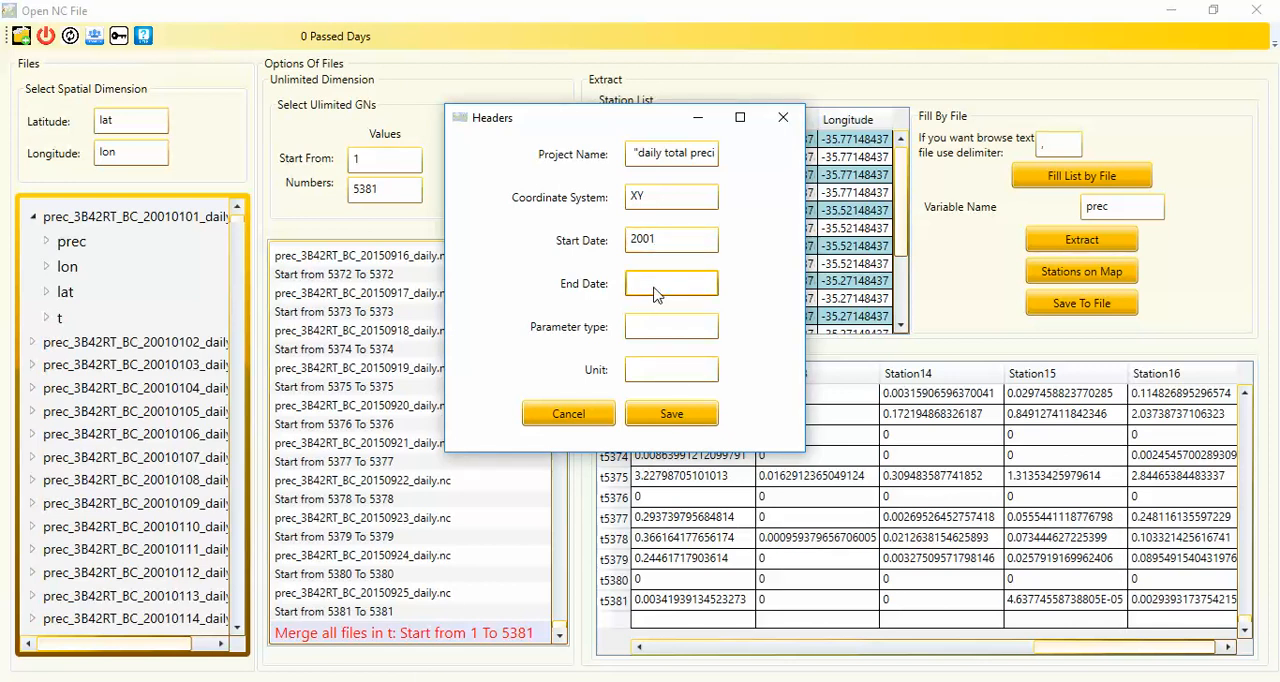
pyautogui.write('2015')
# Set the parameter type to Precipitation and the unit to mm, and save the file with these headers
pyautogui.click(646, 331)
pyautogui.write('P')
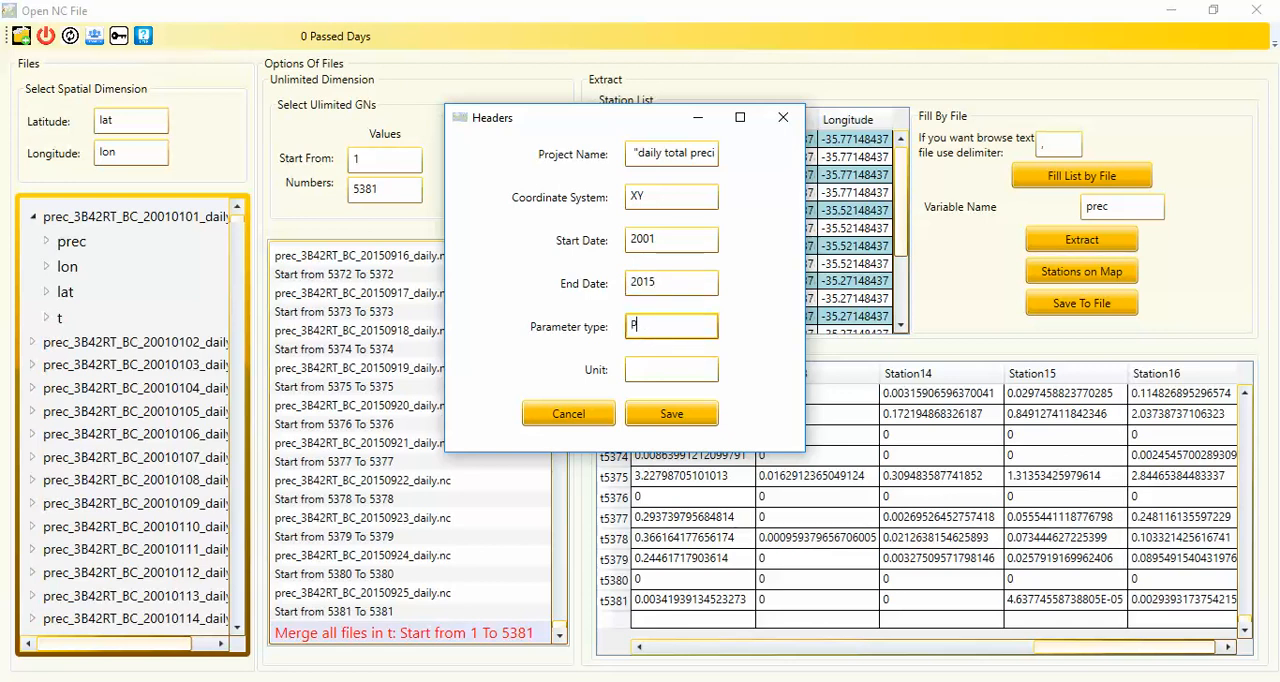
pyautogui.write('recipitation')
pyautogui.click(655, 370)
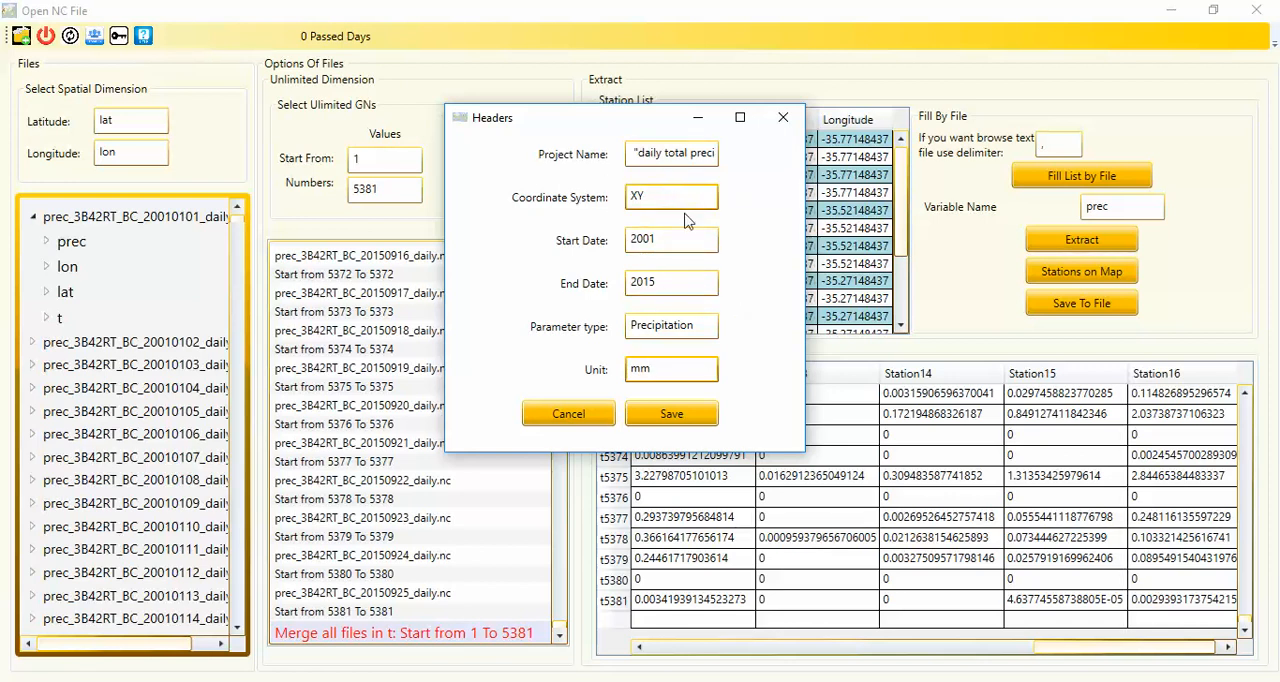
pyautogui.click(676, 419)
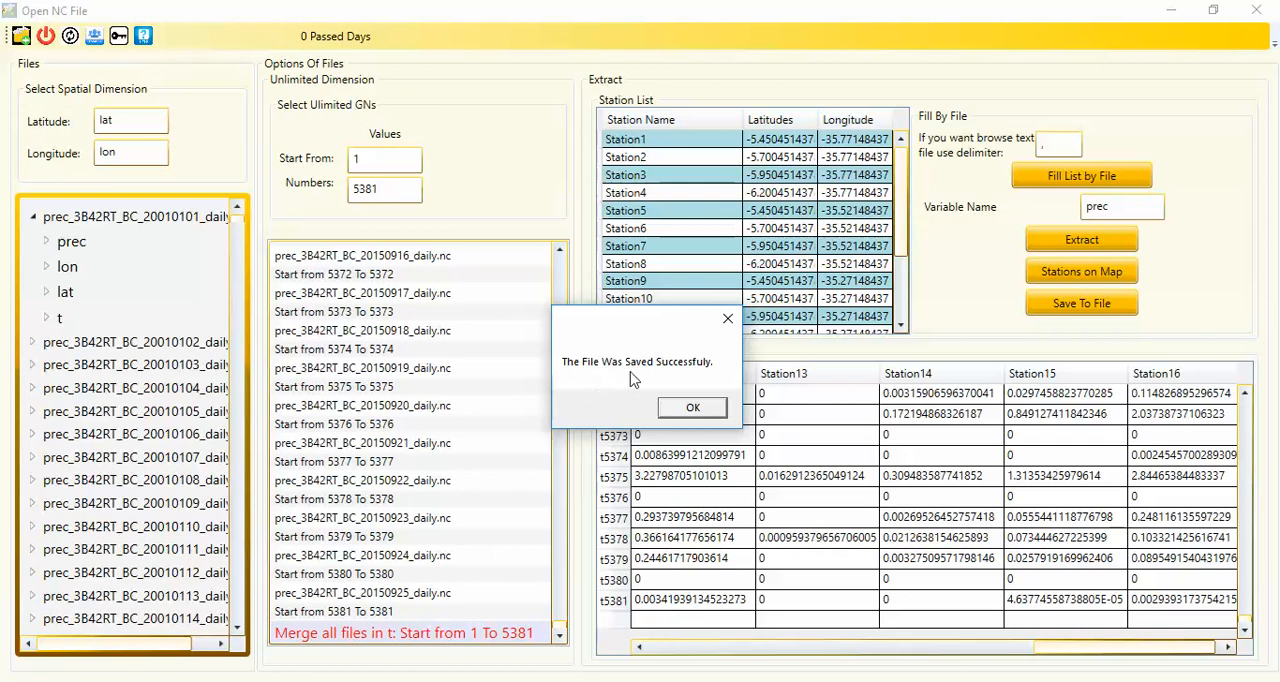
pyautogui.click(691, 407)
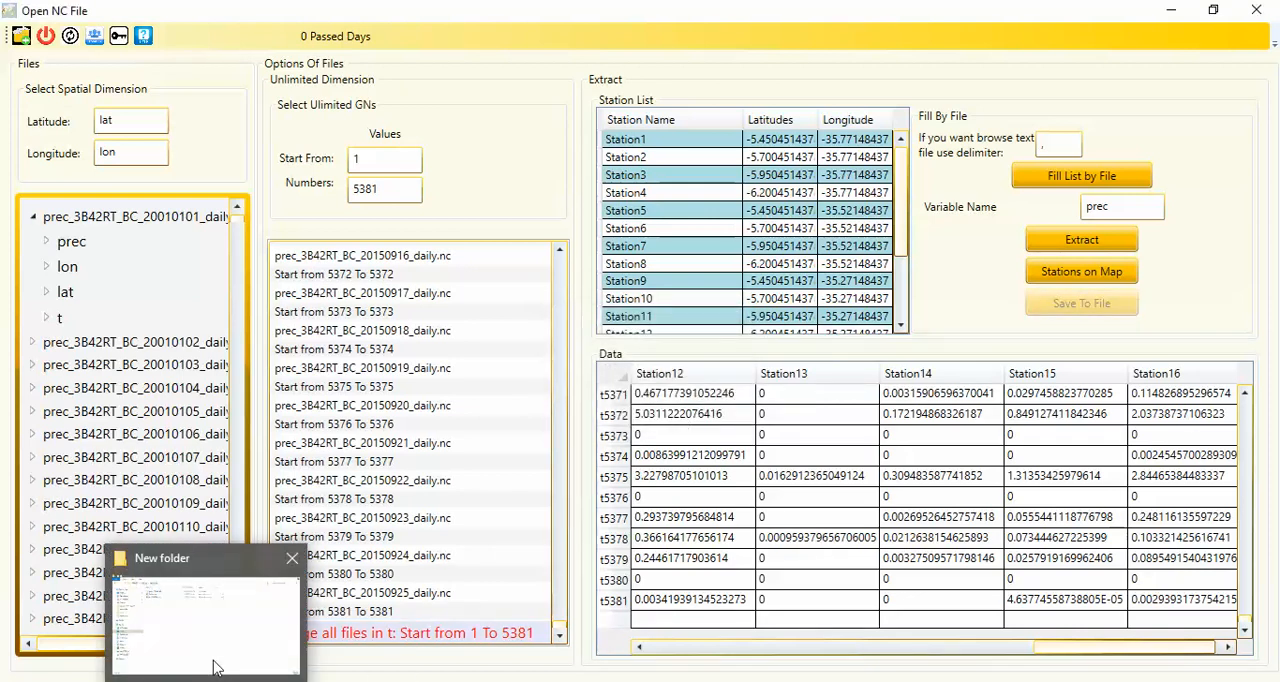
# Open Trmm1.csv from New folder in Excel and widen column A to fit the header labels
pyautogui.click(212, 660)
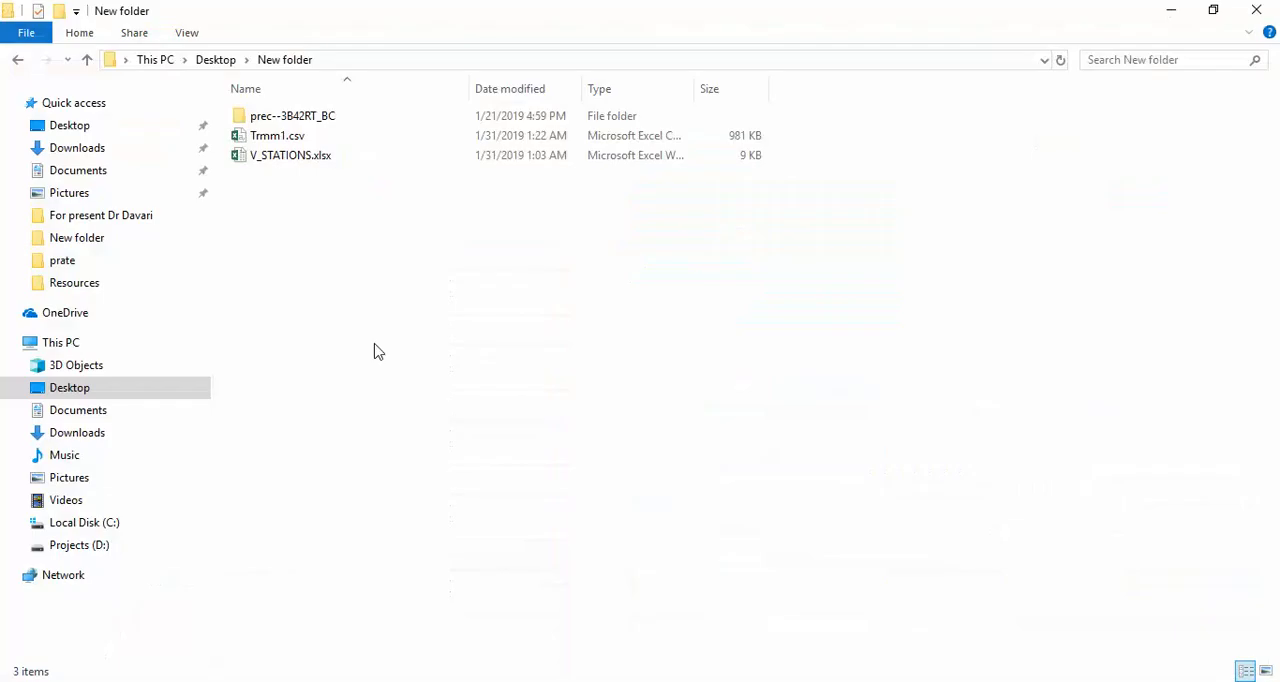
pyautogui.doubleClick(283, 137)
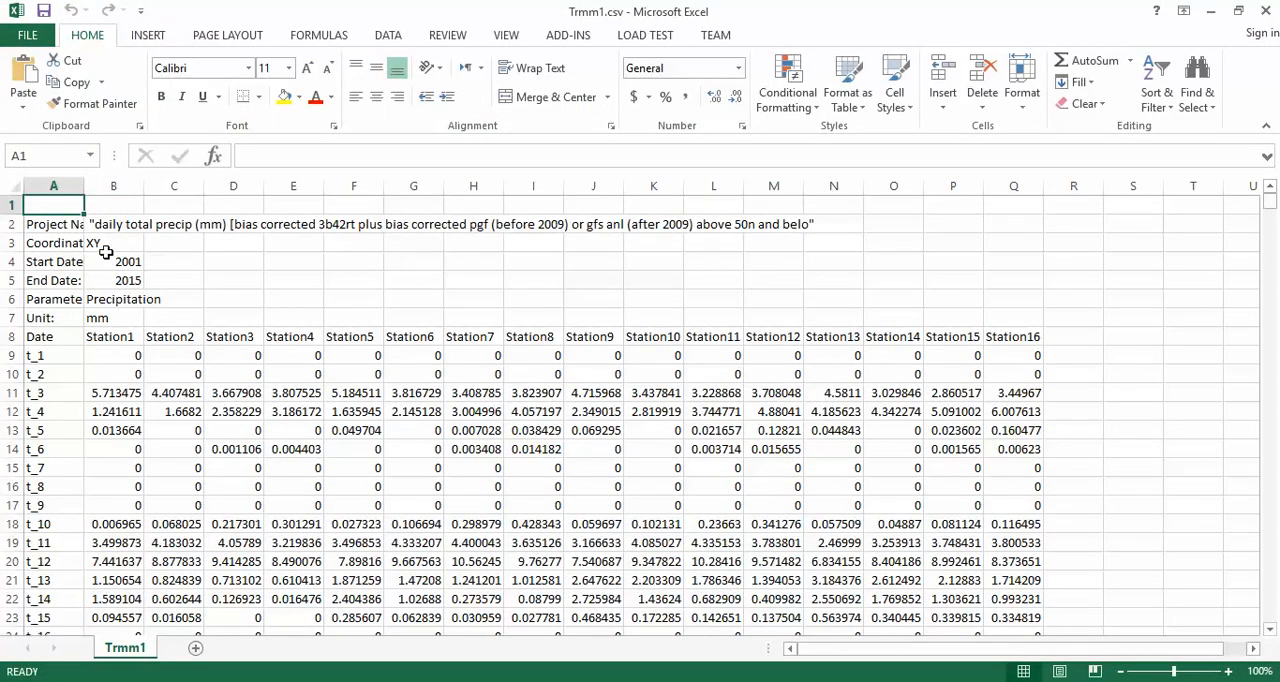
pyautogui.moveTo(84, 192); pyautogui.dragTo(133, 192)
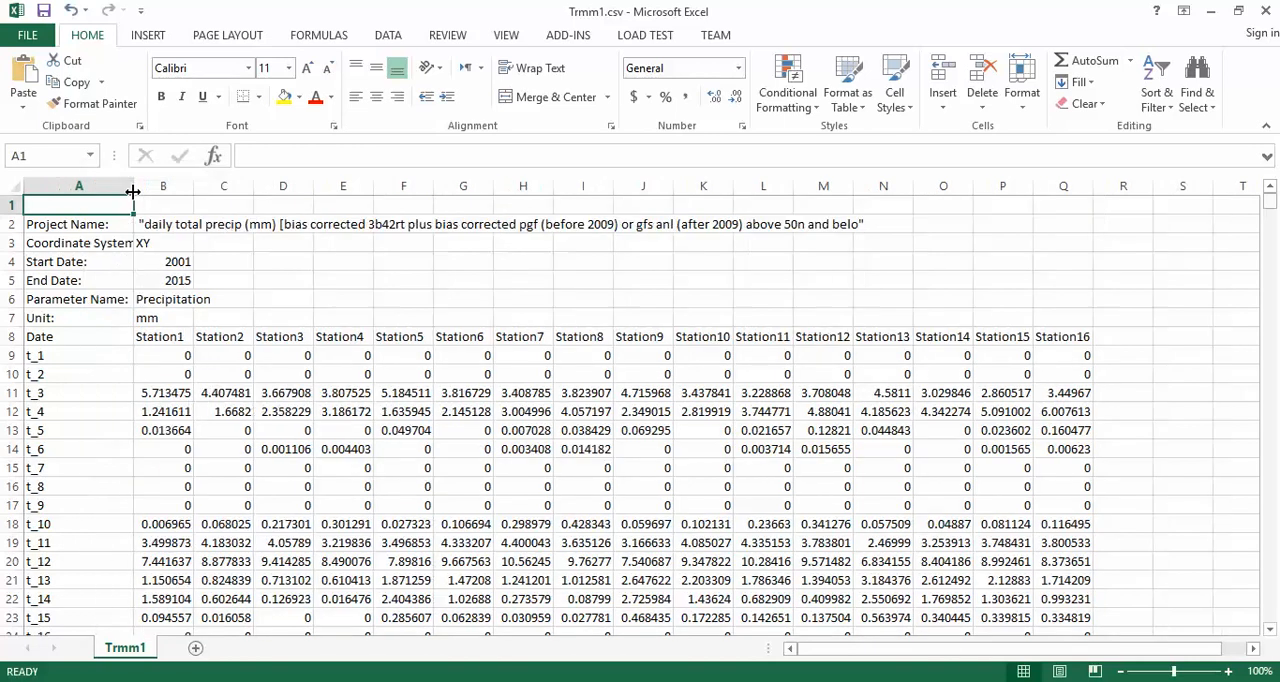
# Check the header block, the Station1 series, the last time step row and the station headings in Trmm1.csv
pyautogui.moveTo(50, 224); pyautogui.dragTo(841, 325)
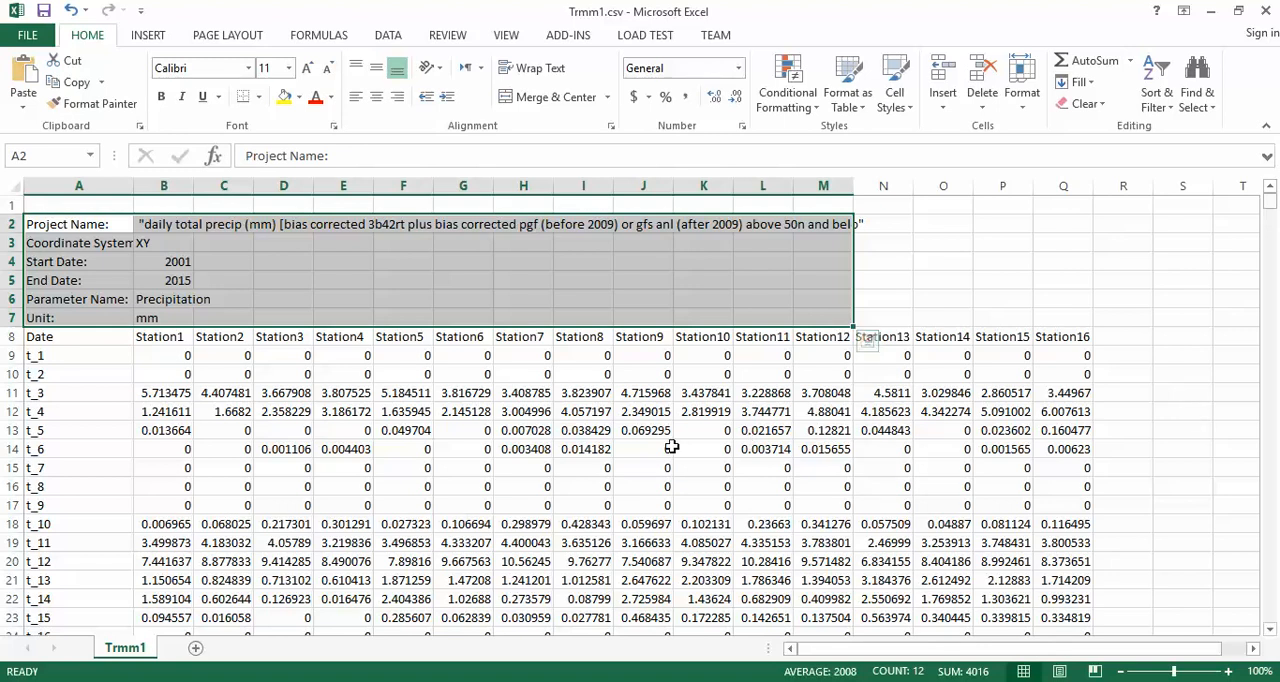
pyautogui.moveTo(163, 337); pyautogui.dragTo(150, 610)
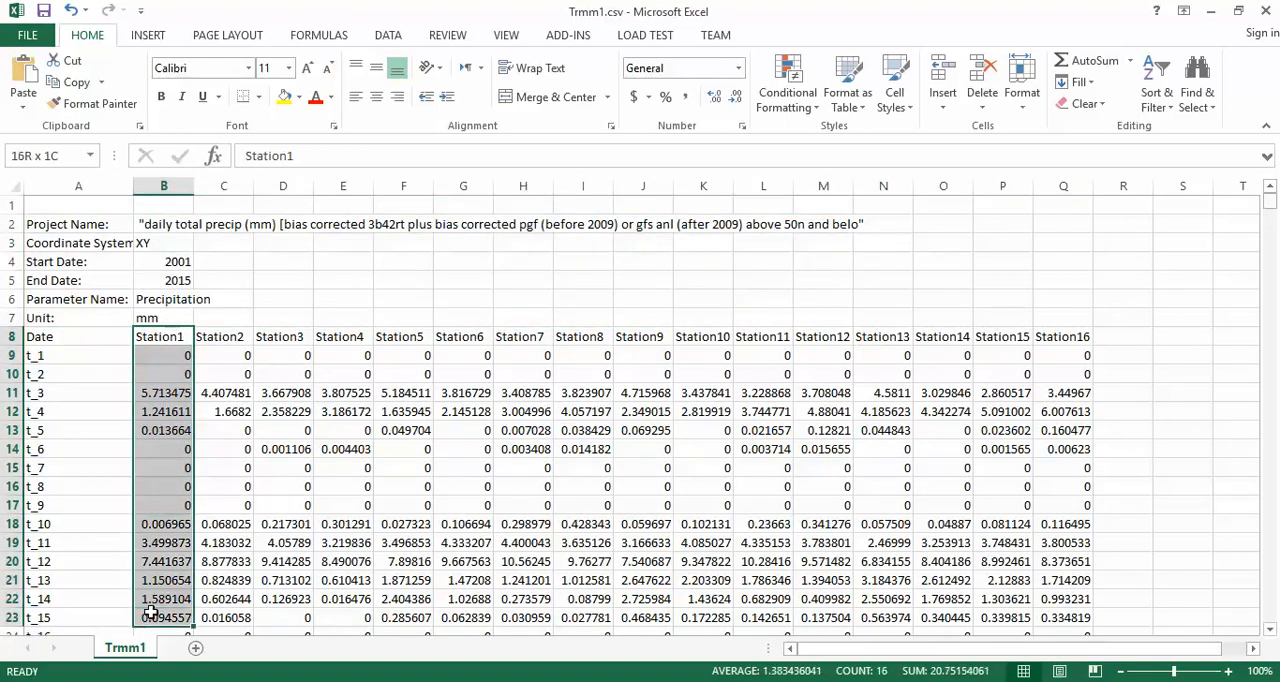
pyautogui.click(163, 336)
pyautogui.moveTo(163, 337); pyautogui.dragTo(165, 634)
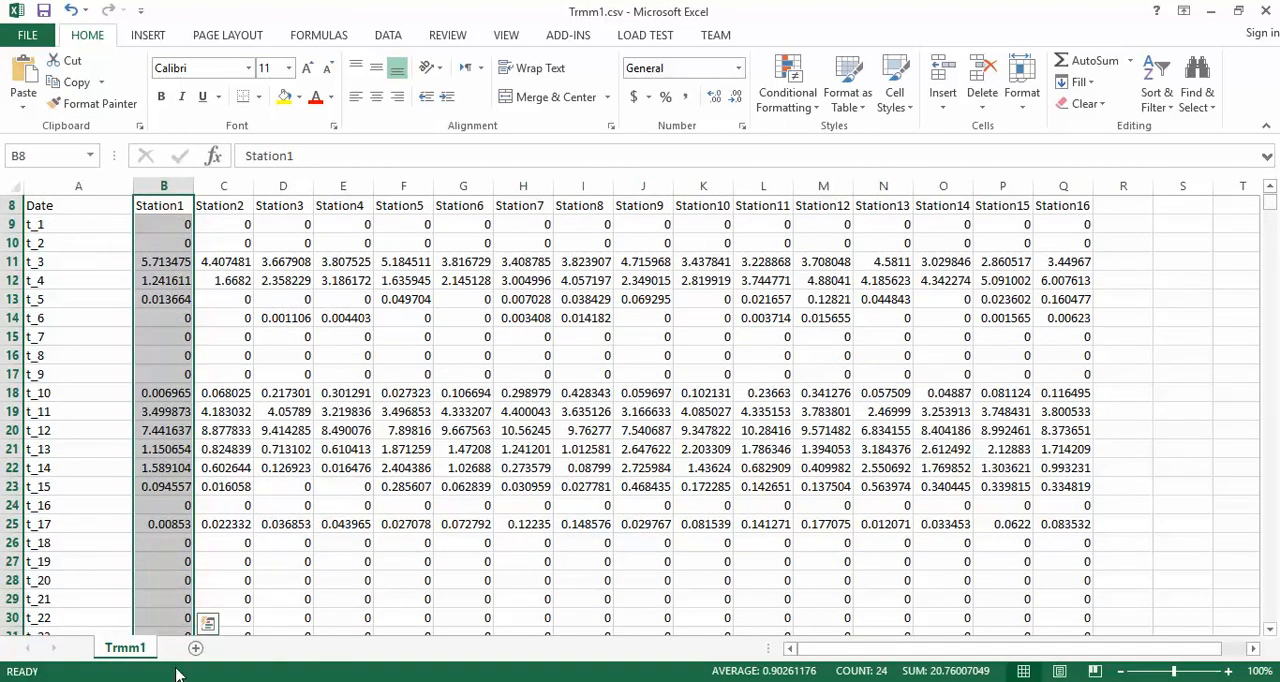
pyautogui.moveTo(1272, 205); pyautogui.dragTo(1272, 632)
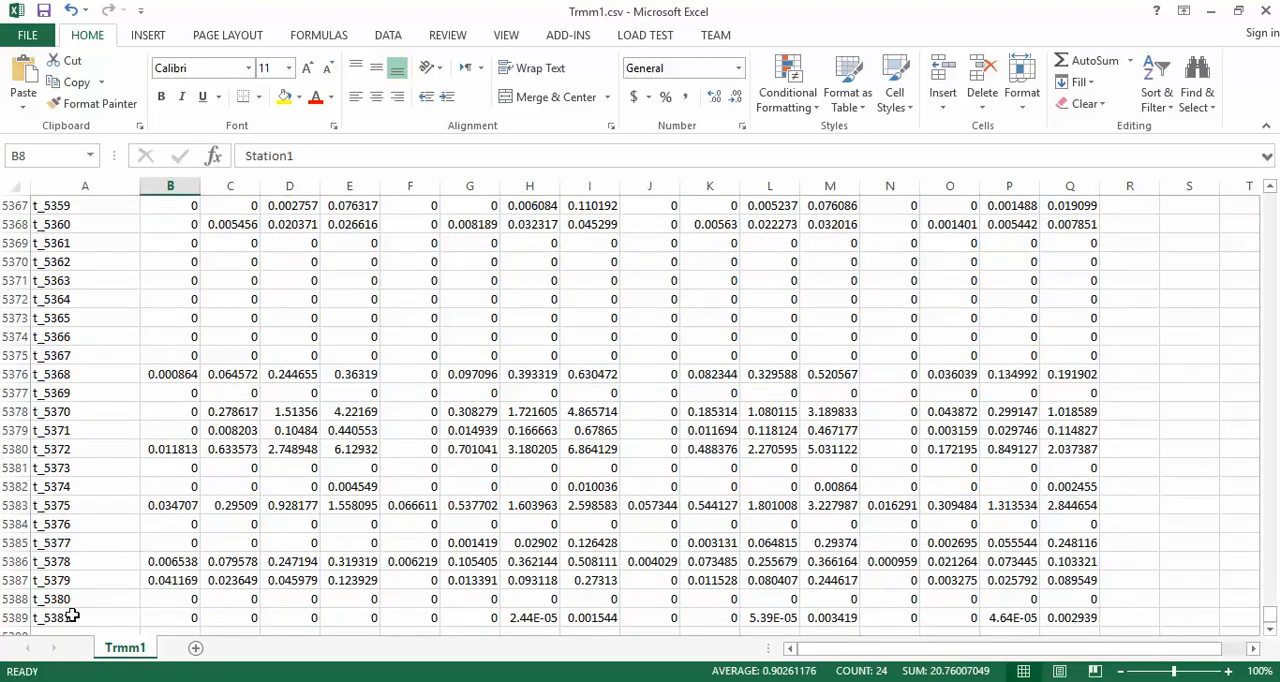
pyautogui.moveTo(70, 617); pyautogui.dragTo(250, 617)
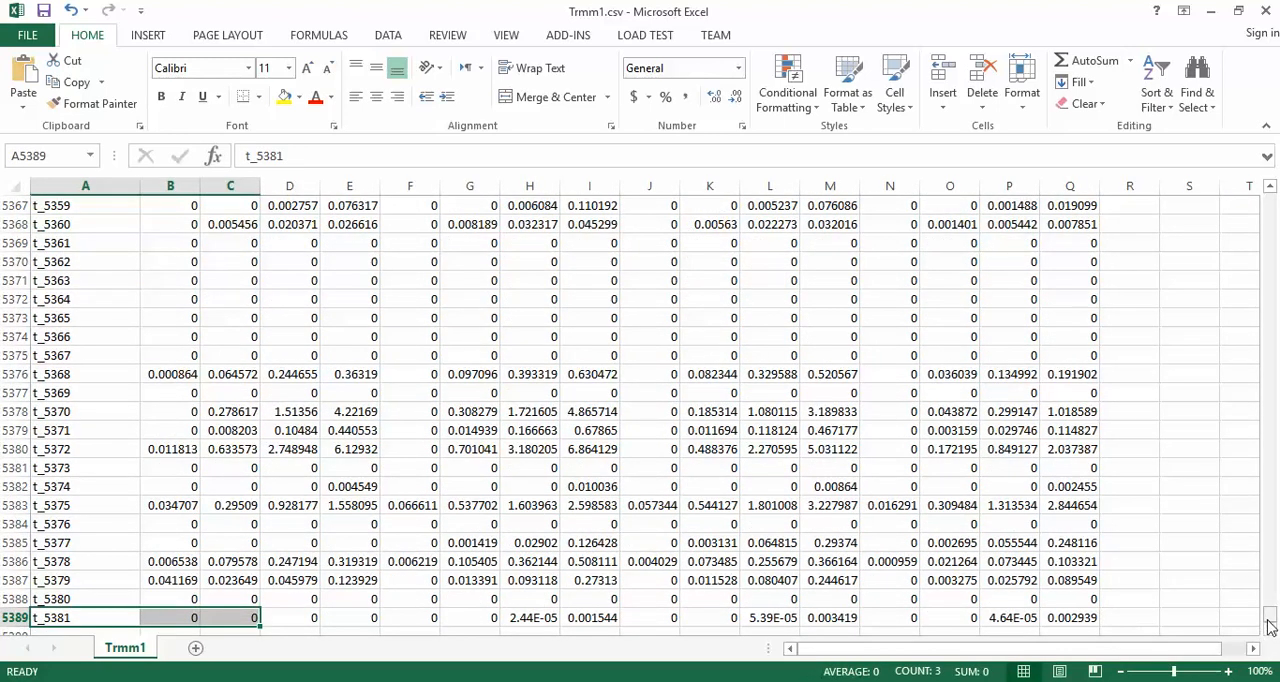
pyautogui.moveTo(1271, 615); pyautogui.dragTo(1270, 198)
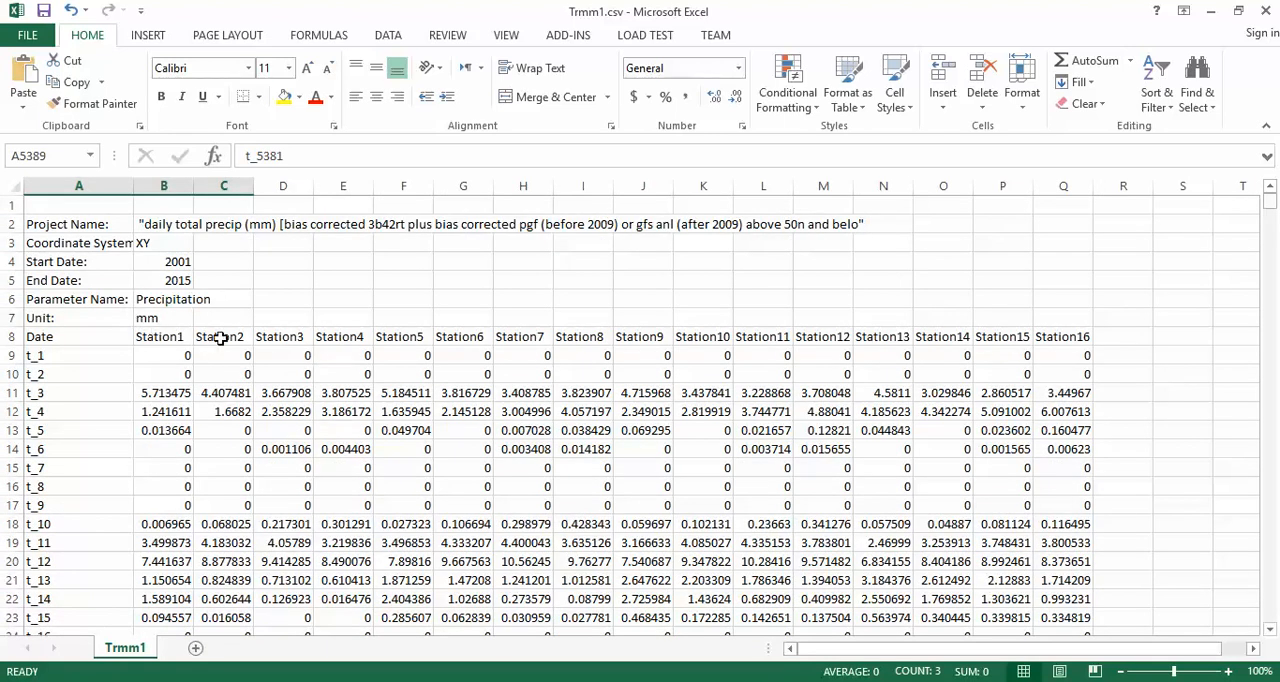
pyautogui.click(1058, 340)
# Switch to Open NC File, view the stations on the map zoomed out one level, and return to the main window
pyautogui.hotkey('alt', 'Tab')
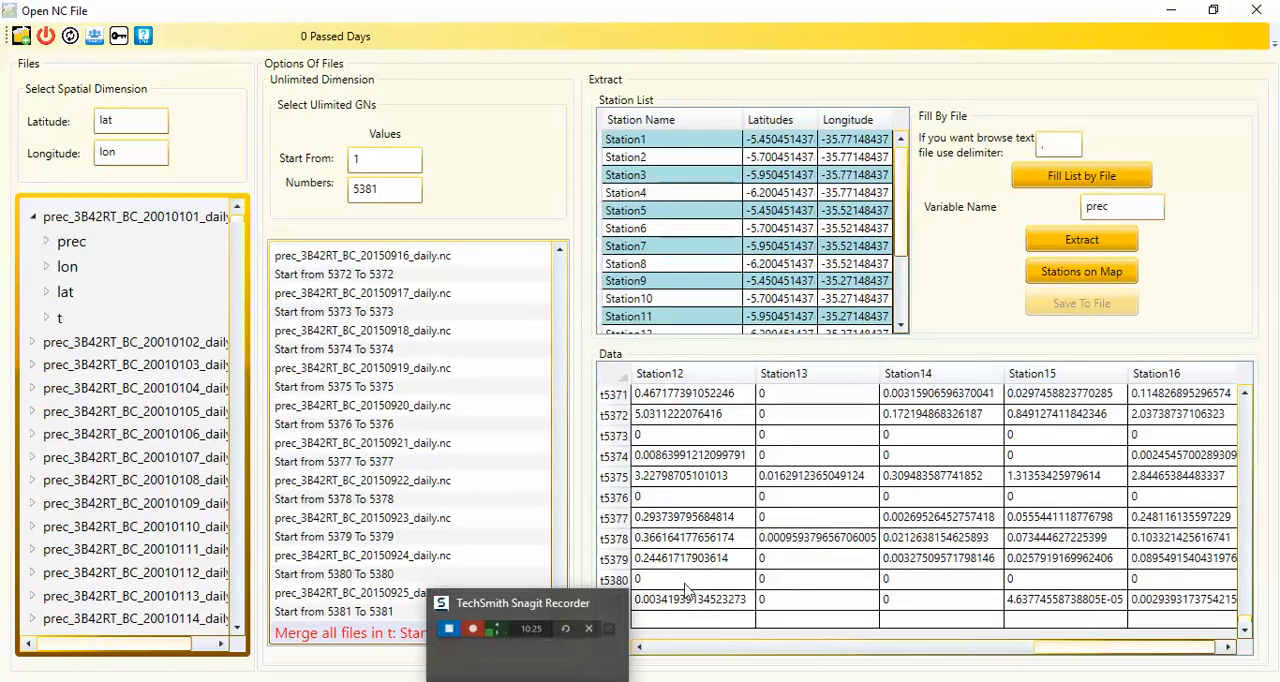
pyautogui.click(1066, 280)
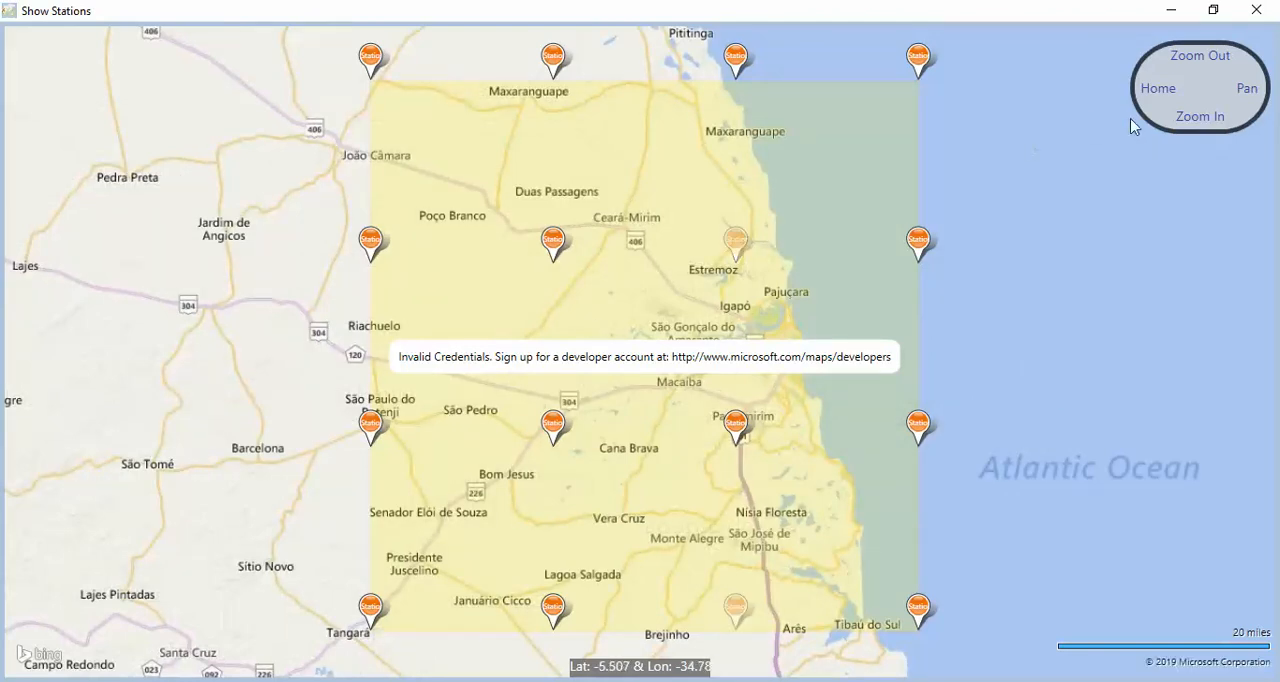
pyautogui.click(1200, 56)
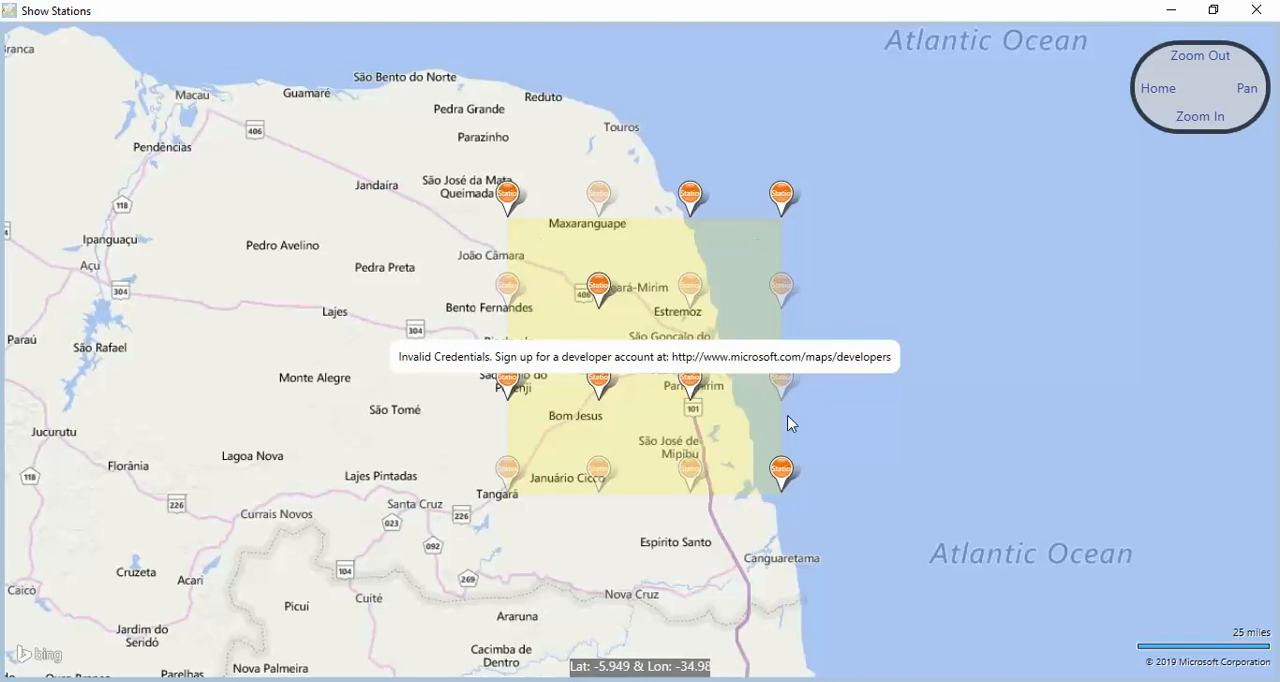
pyautogui.moveTo(693, 492)
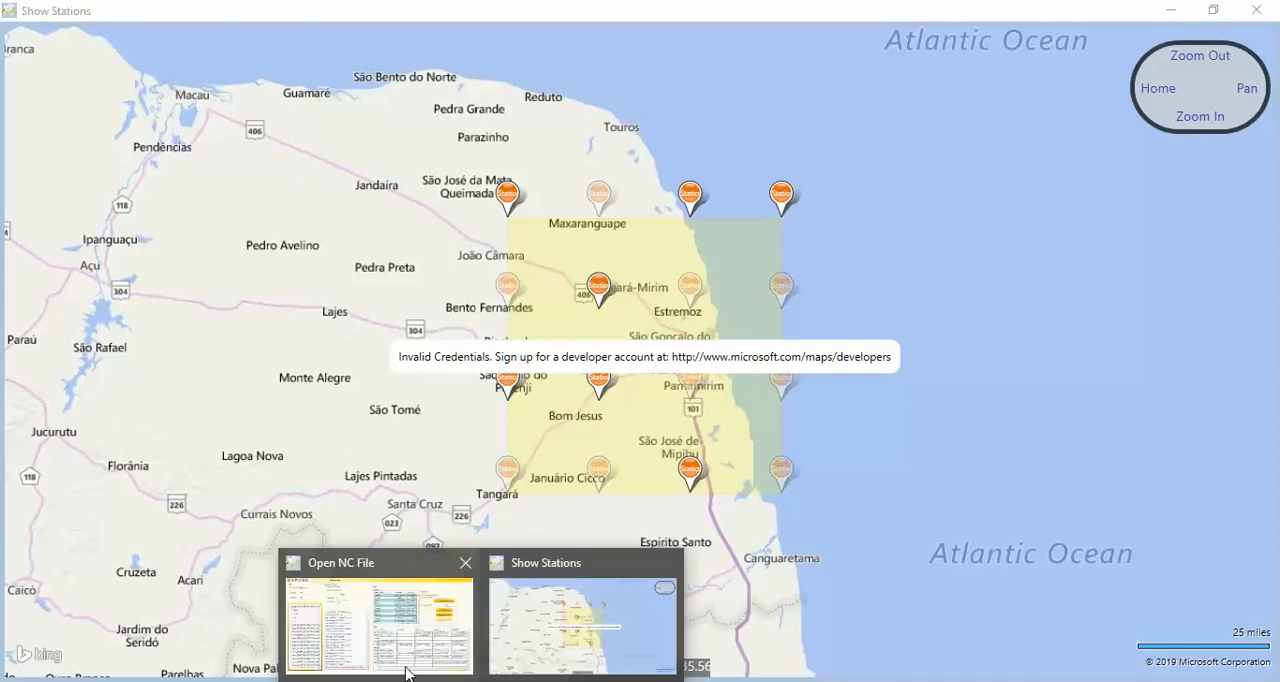
pyautogui.click(400, 664)
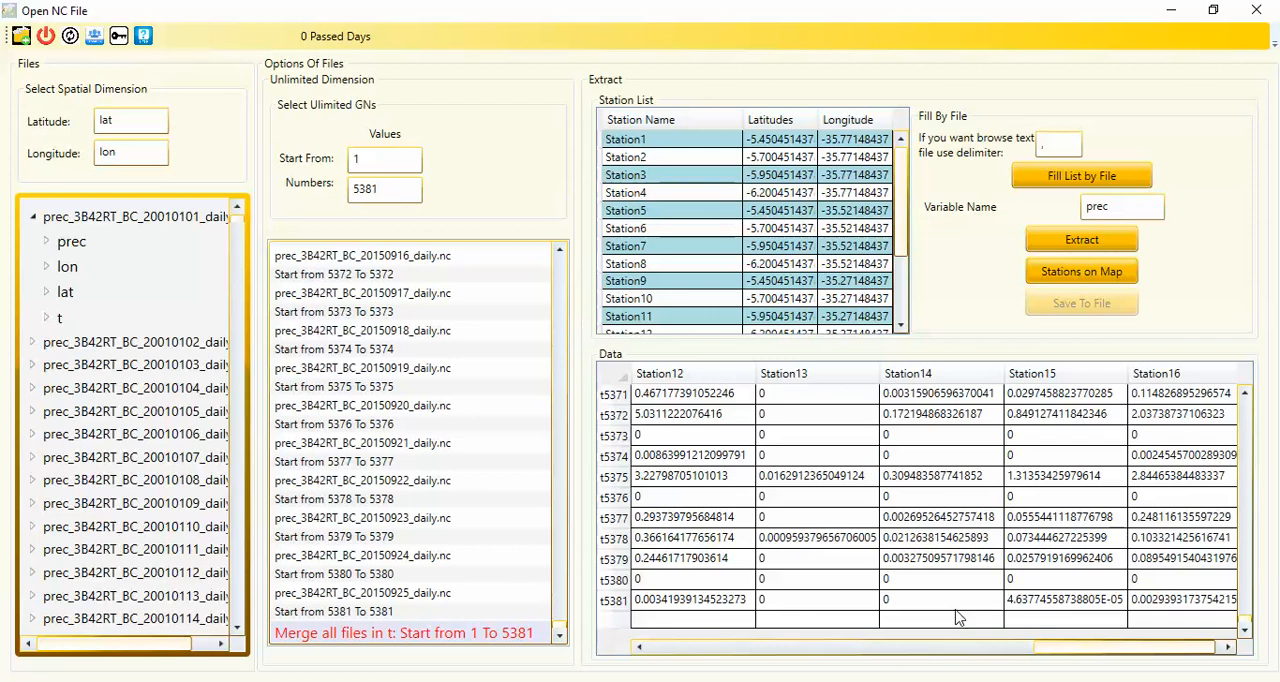
# Switch to the browser, locate Open NC File among the site's commercial tools, and read its product page
pyautogui.moveTo(481, 680)
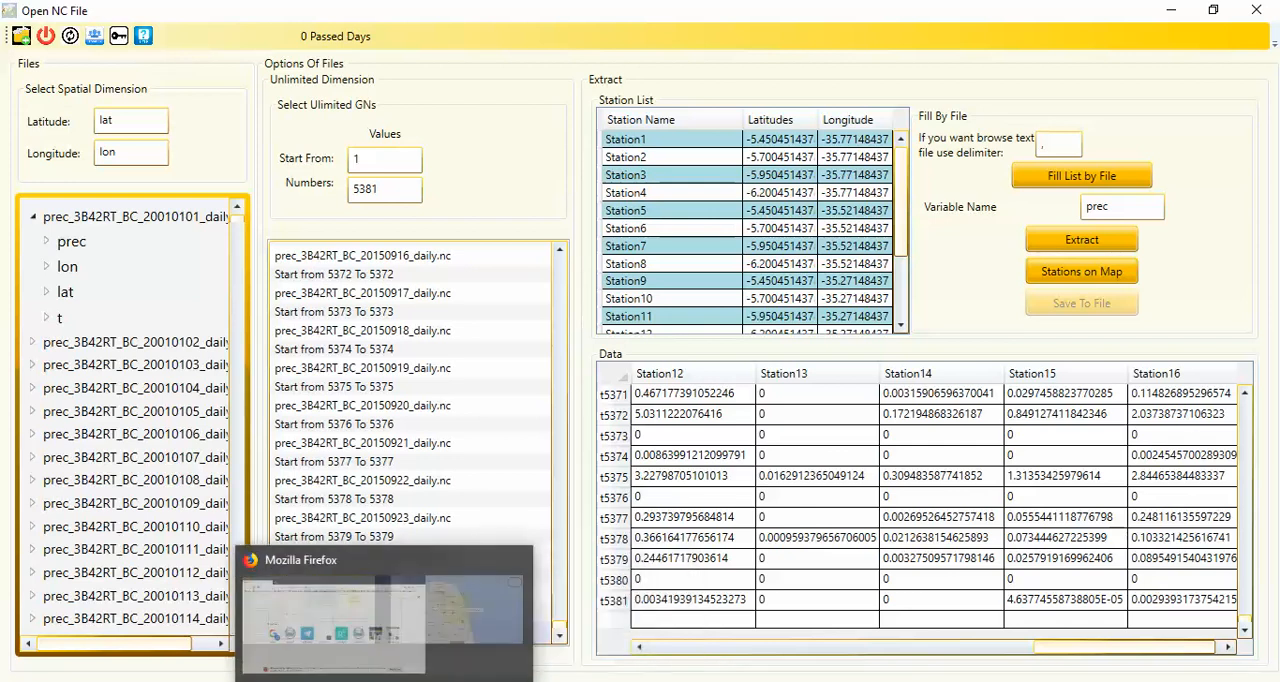
pyautogui.click(252, 680)
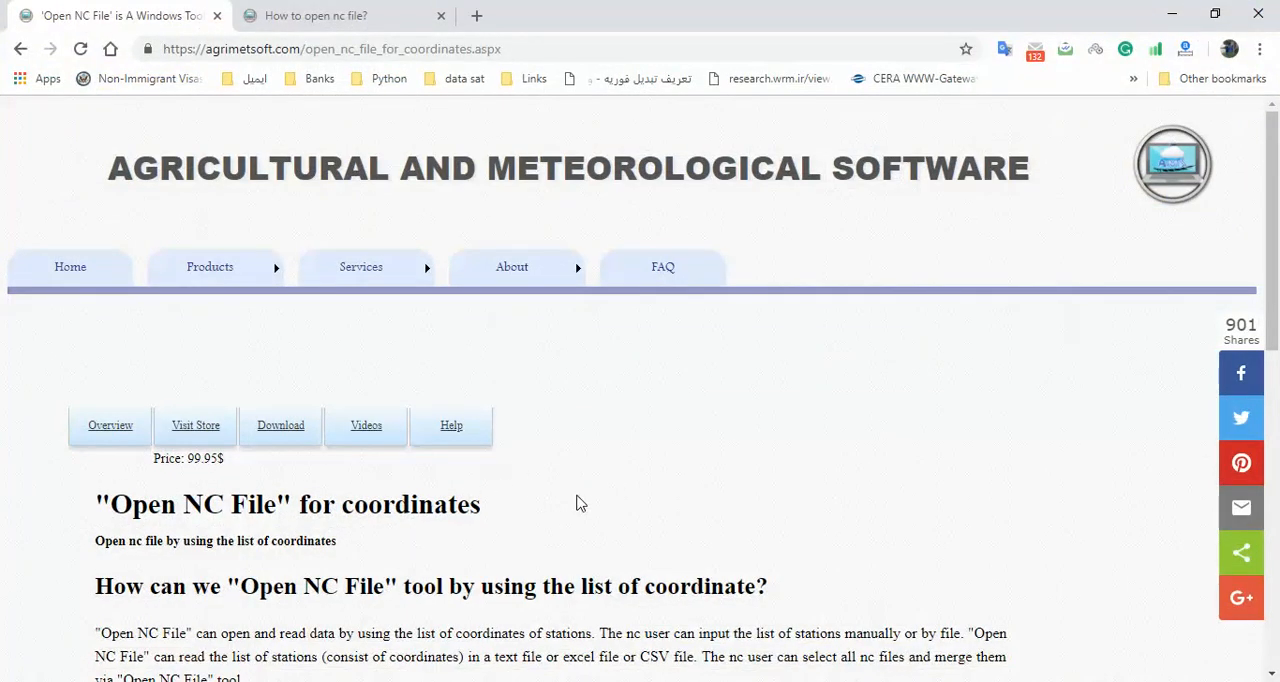
pyautogui.moveTo(200, 280)
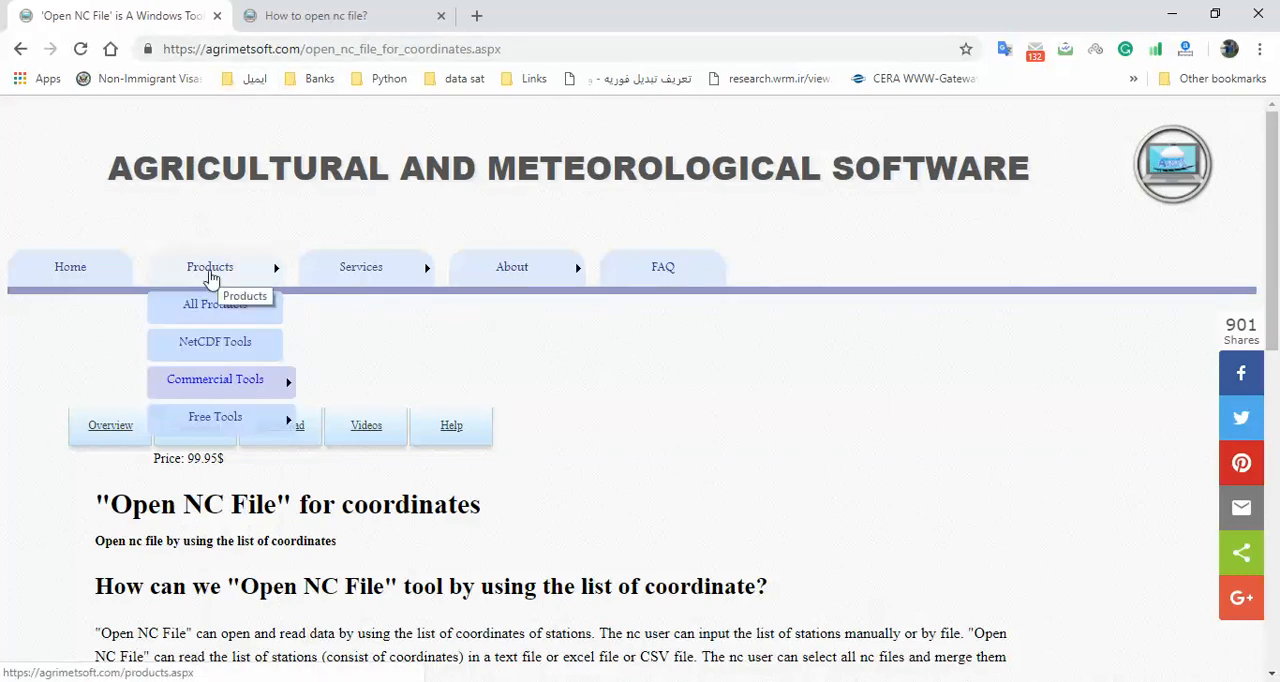
pyautogui.moveTo(212, 390)
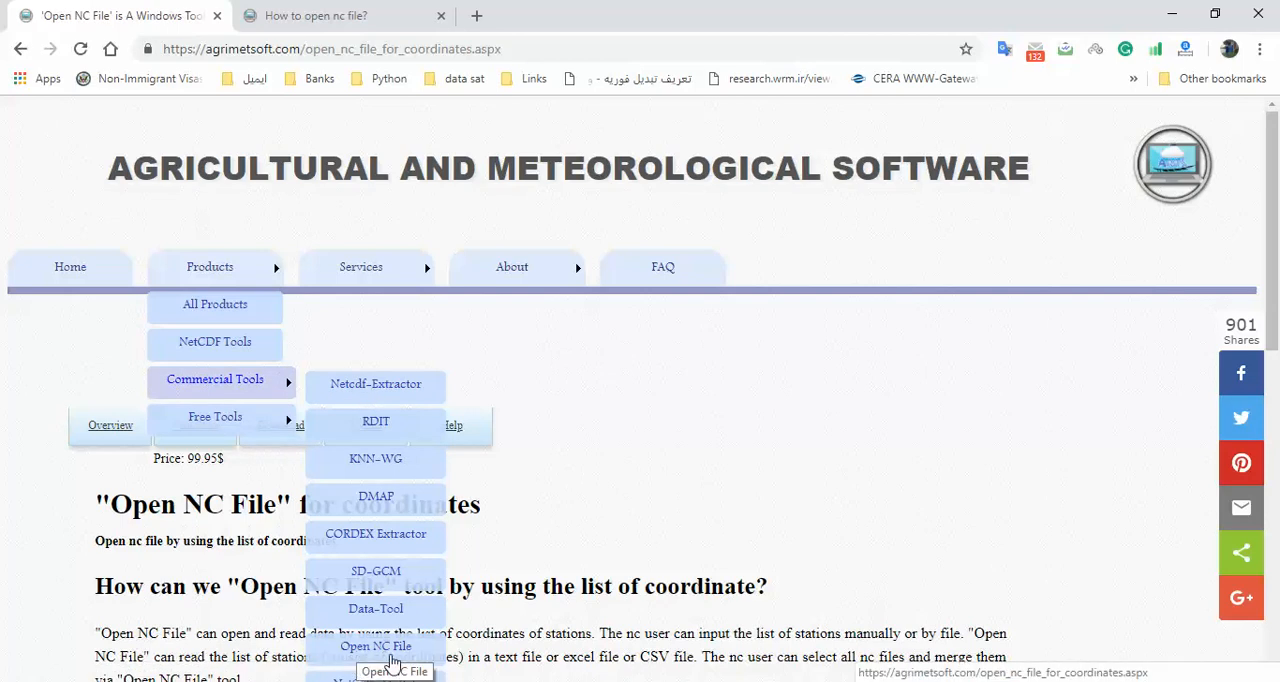
pyautogui.moveTo(1274, 281); pyautogui.dragTo(1277, 345)
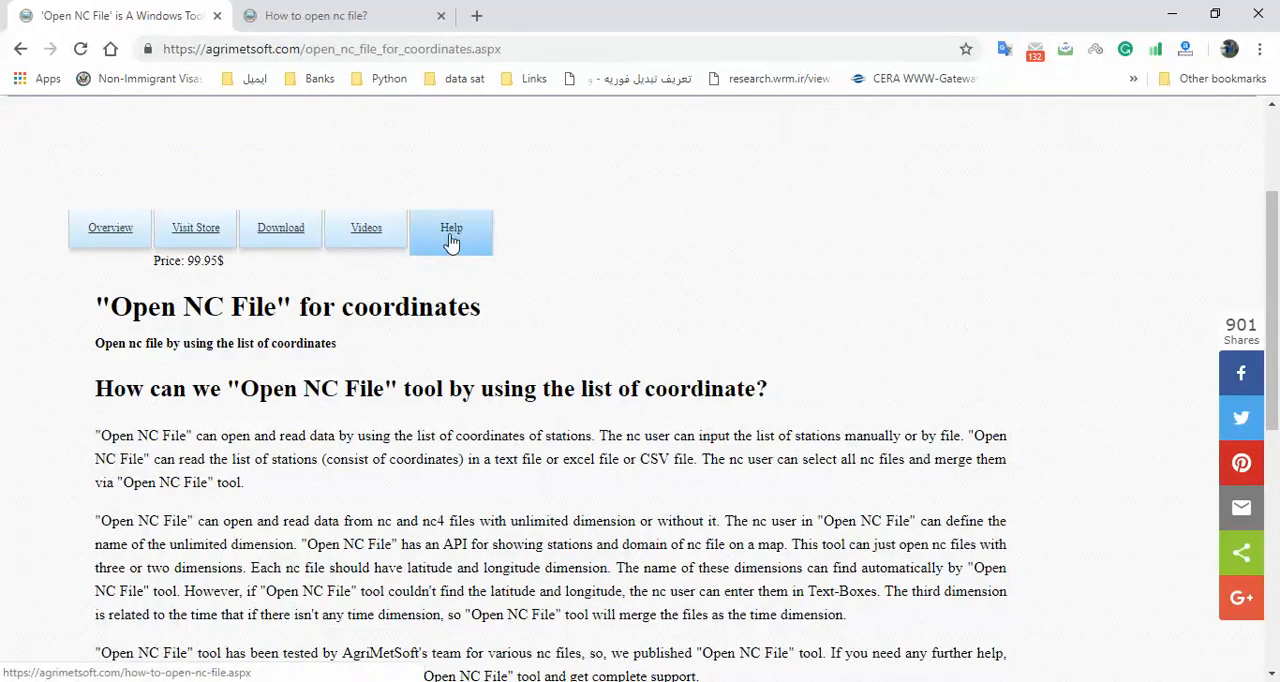
# Look through the "How to open nc file?" help page down to the map and saving figures, and return to Open NC File
pyautogui.click(365, 24)
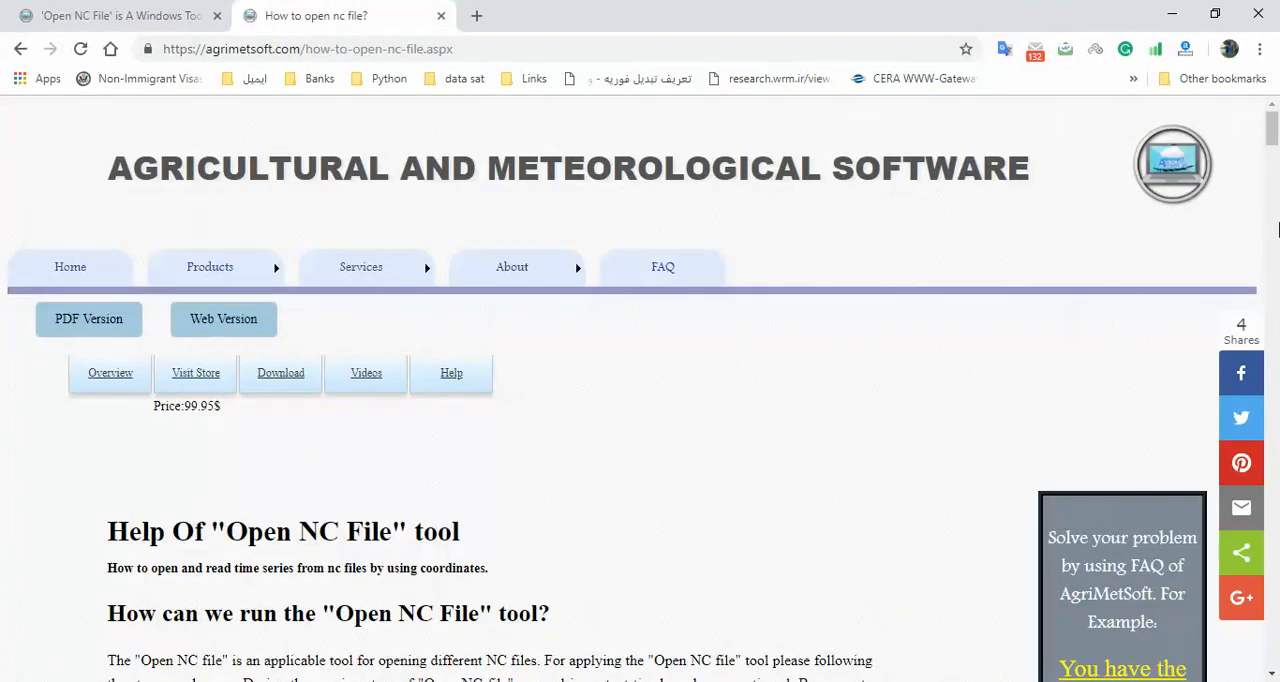
pyautogui.moveTo(1274, 140); pyautogui.dragTo(1257, 469)
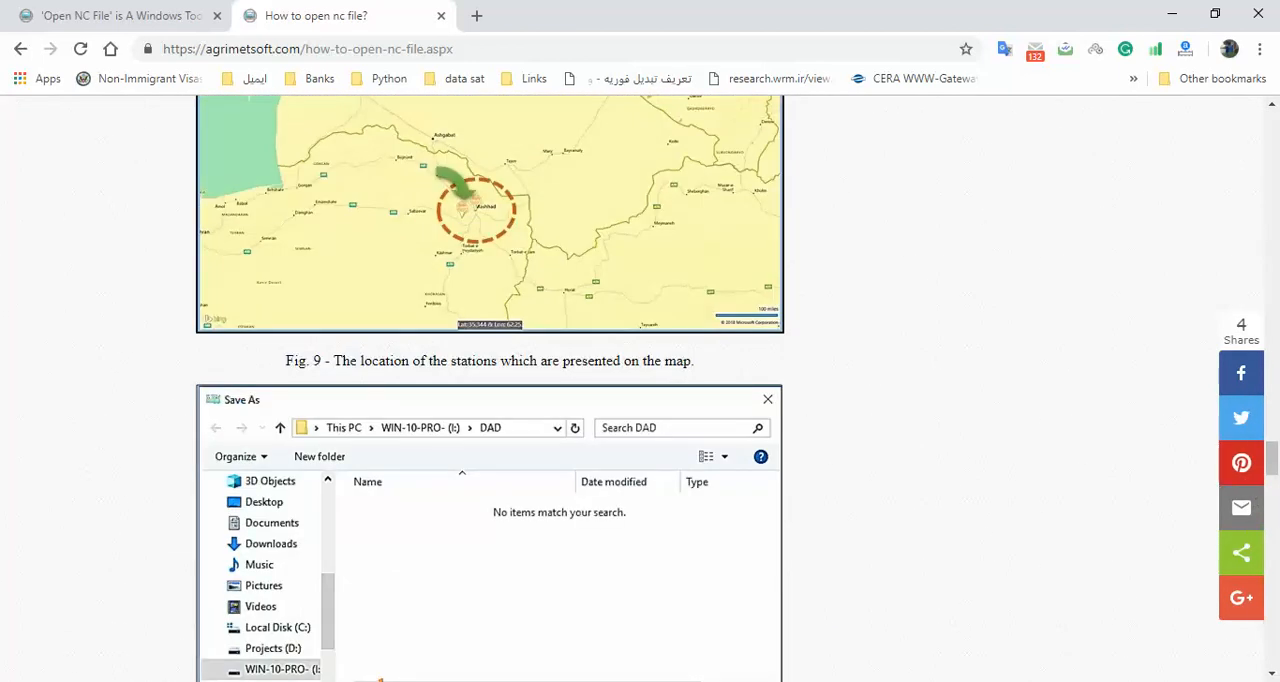
pyautogui.moveTo(380, 680)
pyautogui.click(428, 657)
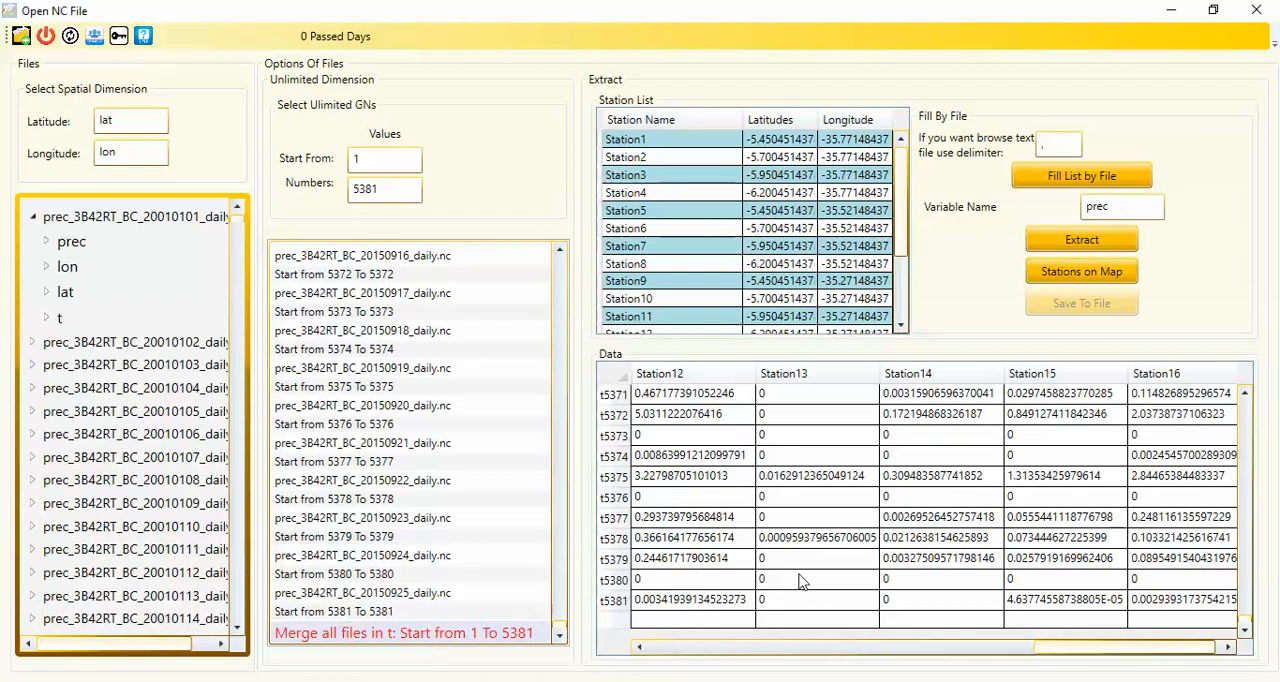